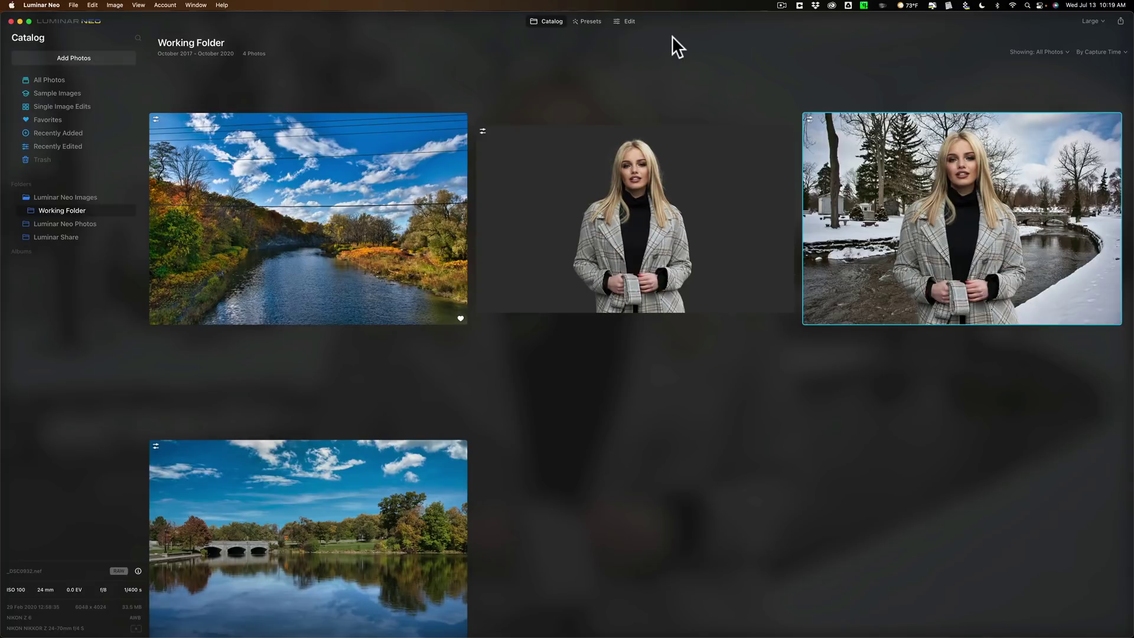
# Step: Open the snowy park composite for editing and examine its portrait and background layers and the portrait layer's available actions
pyautogui.click(629, 22)
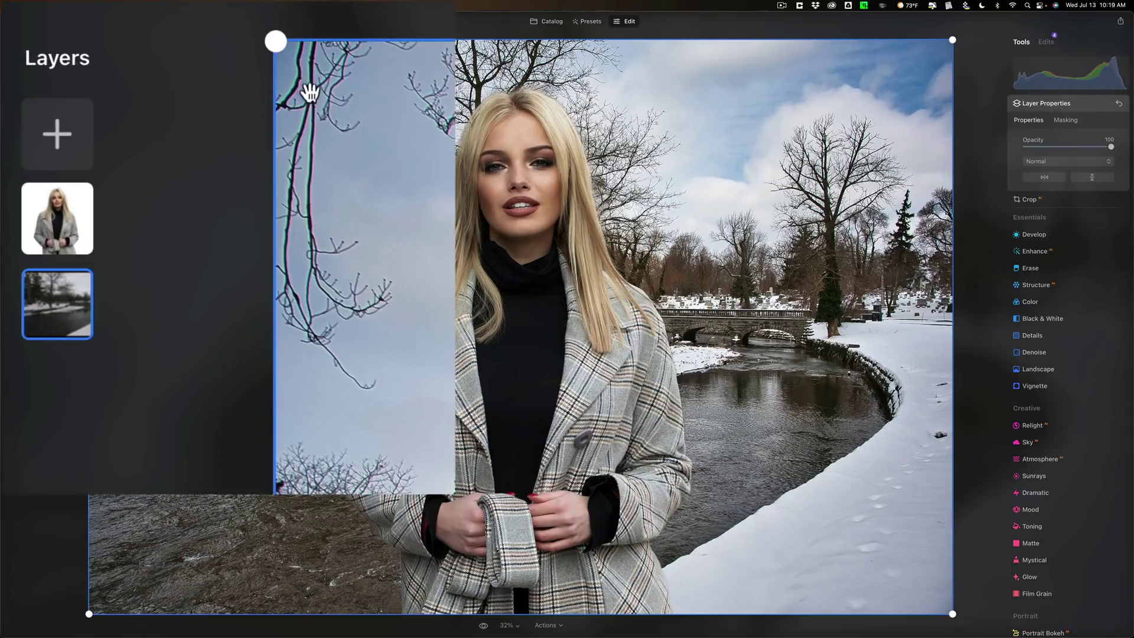
pyautogui.click(47, 213)
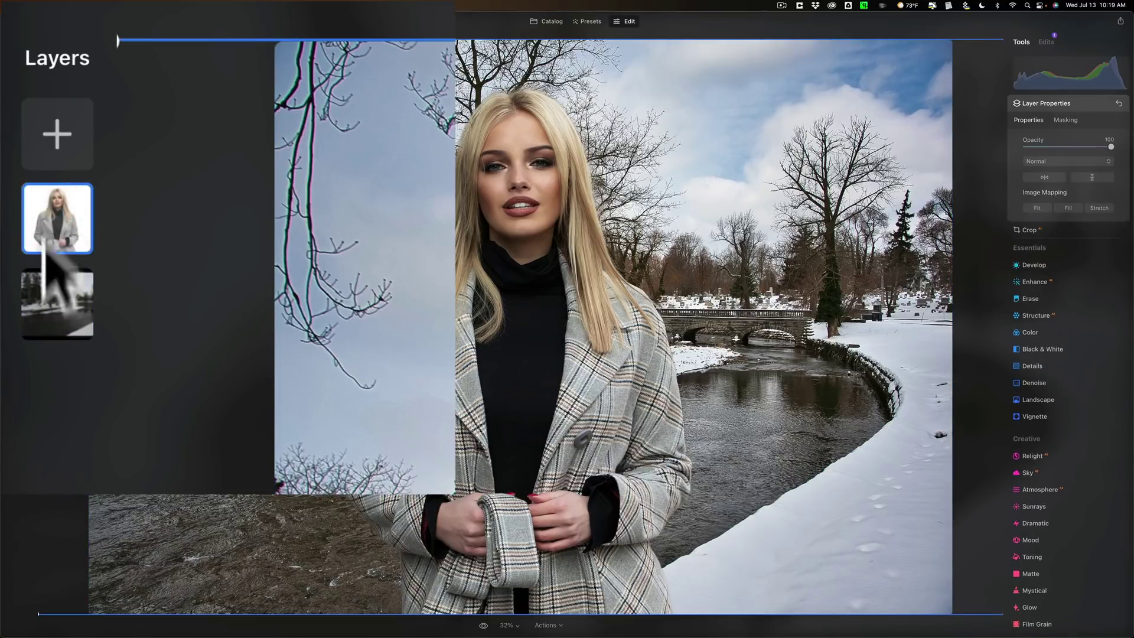
pyautogui.click(57, 302)
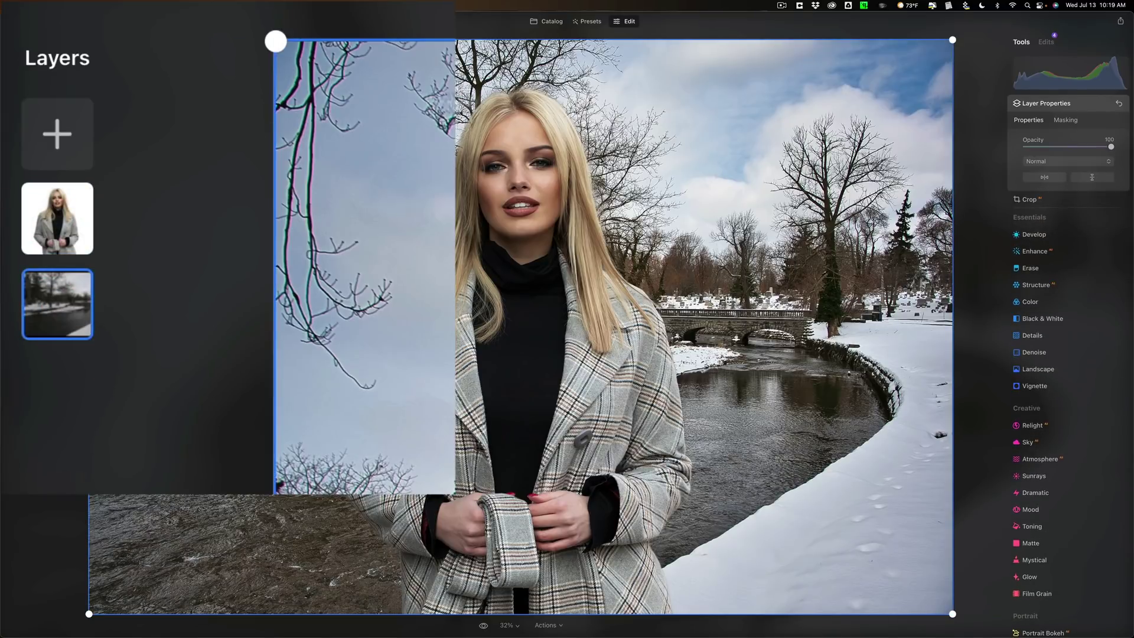
pyautogui.click(81, 223)
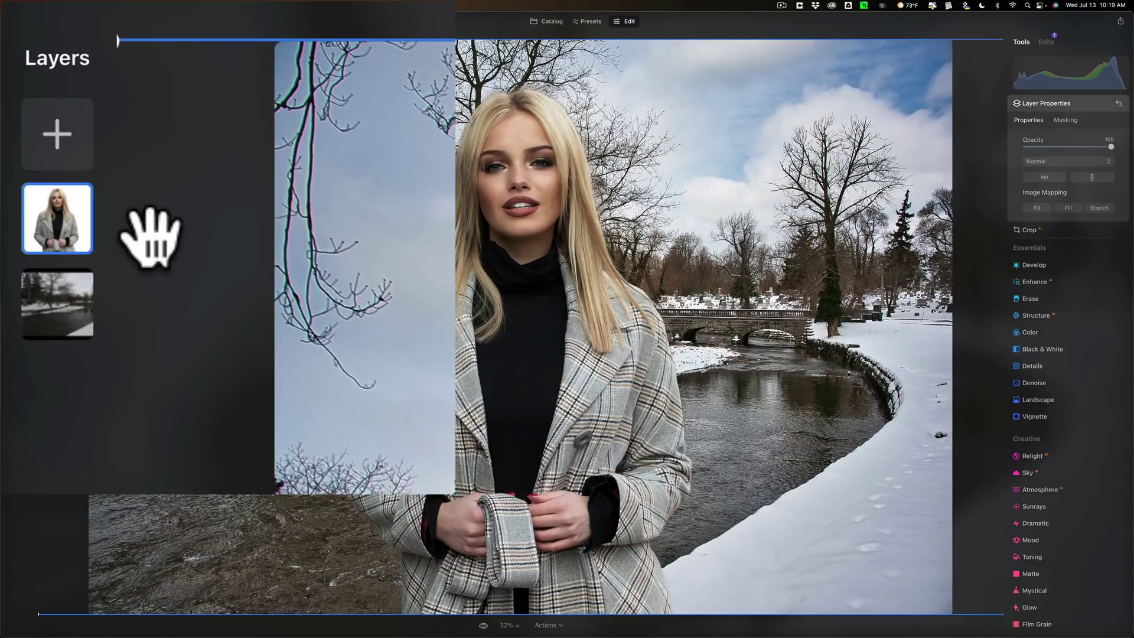
pyautogui.rightClick(64, 222)
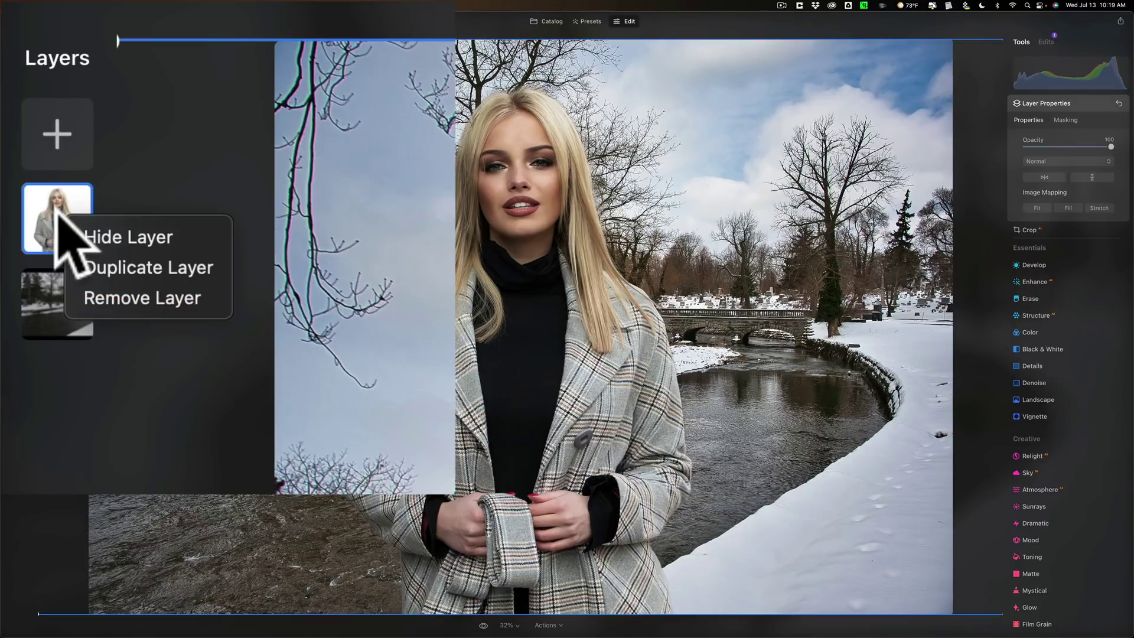
pyautogui.click(59, 231)
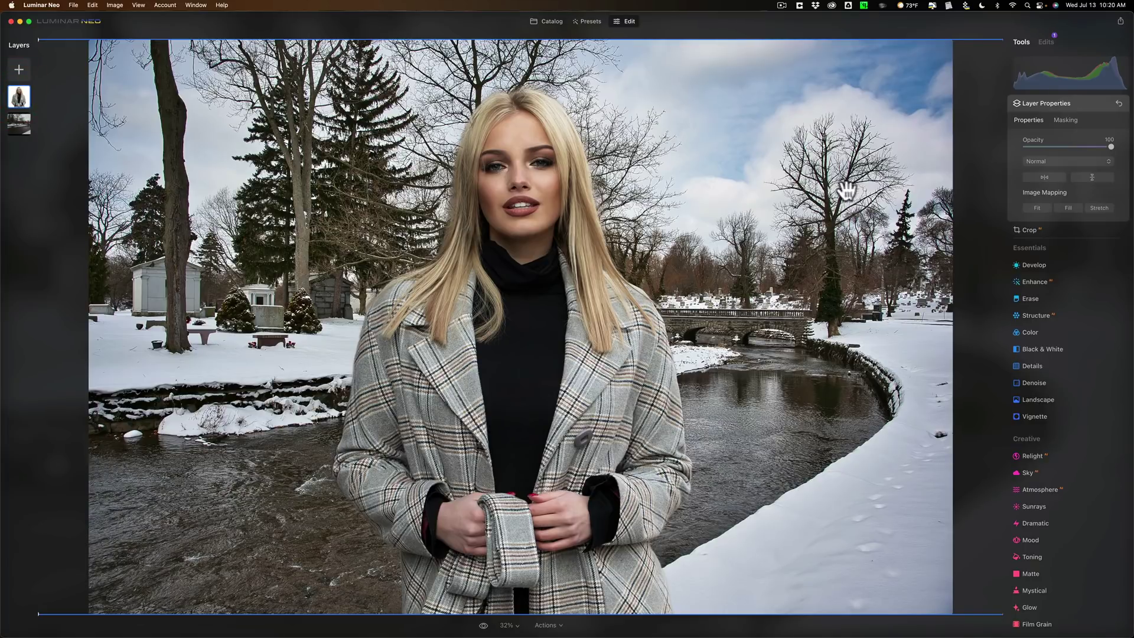
# Step: Try changing the exposure of the portrait layer with Develop, and reset the tool
pyautogui.click(1035, 265)
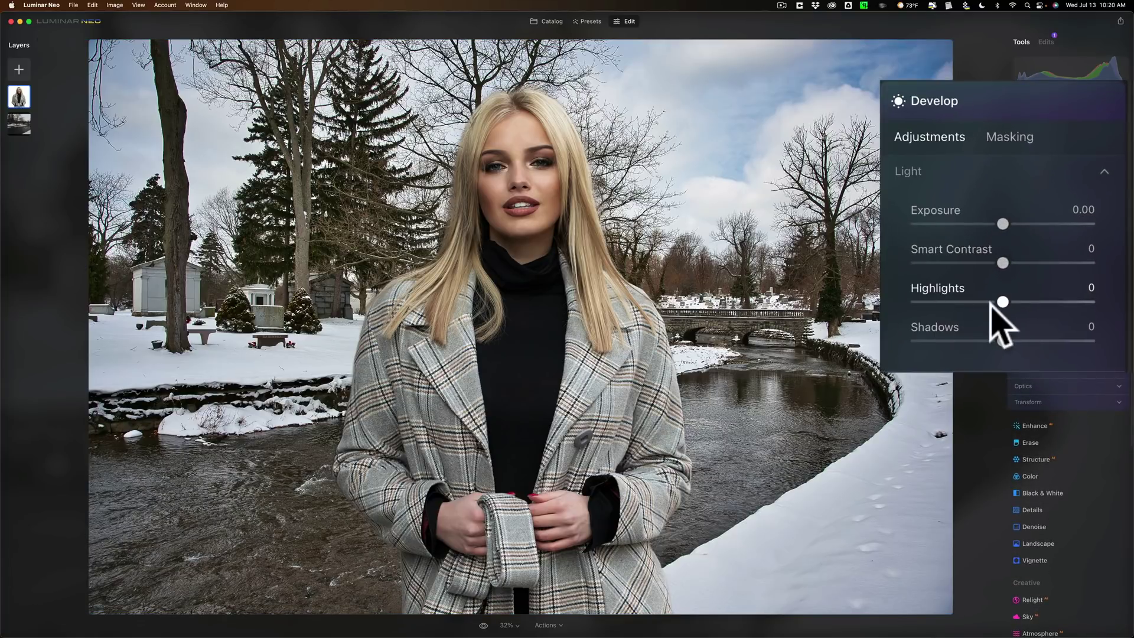
pyautogui.moveTo(1068, 225)
pyautogui.mouseDown()
pyautogui.moveTo(1022, 225)
pyautogui.moveTo(1085, 225)
pyautogui.moveTo(1049, 225)
pyautogui.moveTo(1067, 225)
pyautogui.mouseUp()
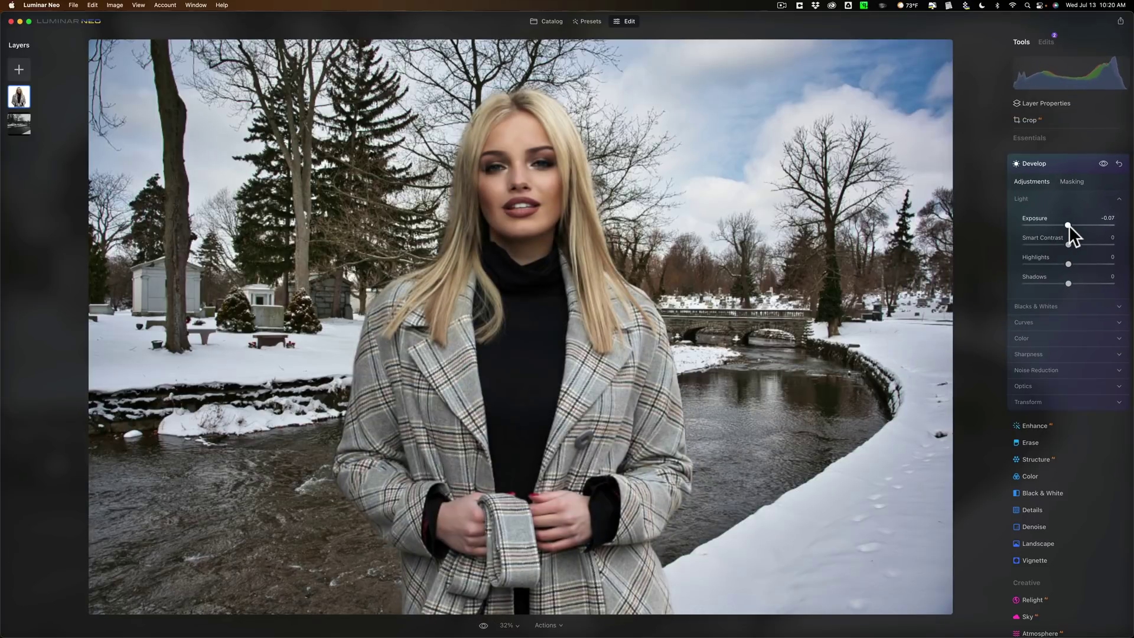
pyautogui.click(1117, 163)
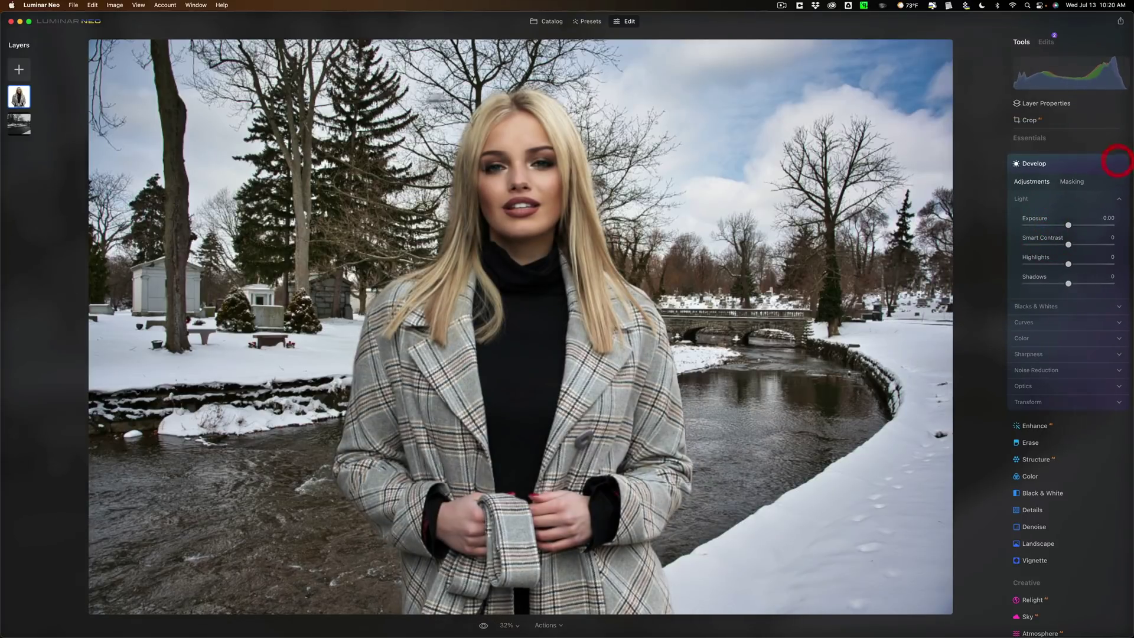
# Step: Try changing the exposure of the snowy background layer with Develop, and return it to 0.00
pyautogui.click(19, 124)
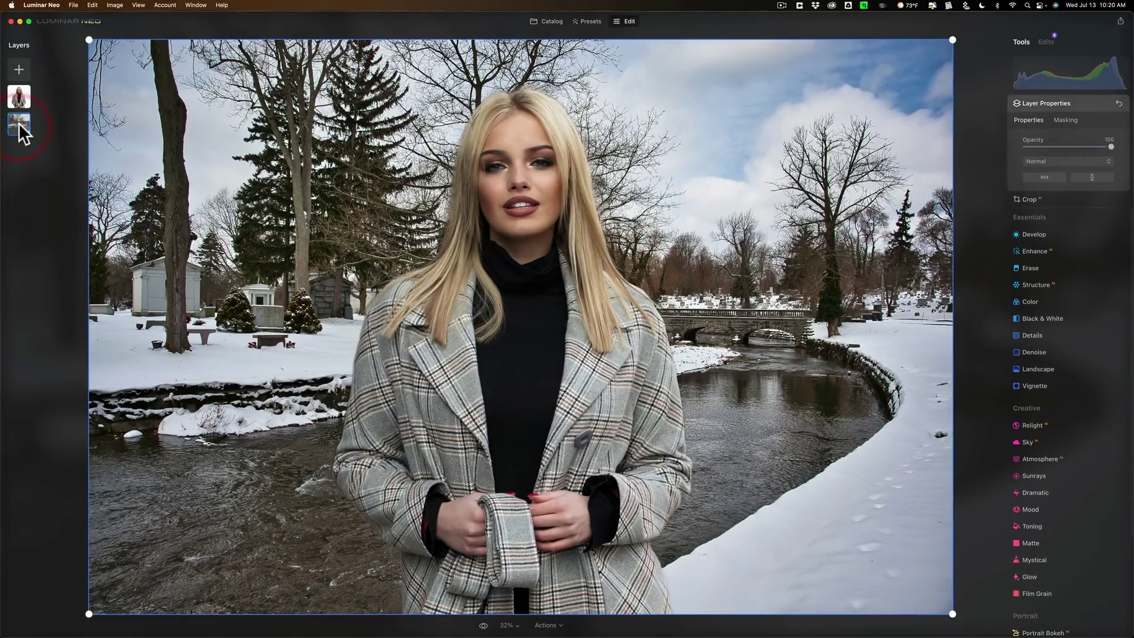
pyautogui.click(1038, 230)
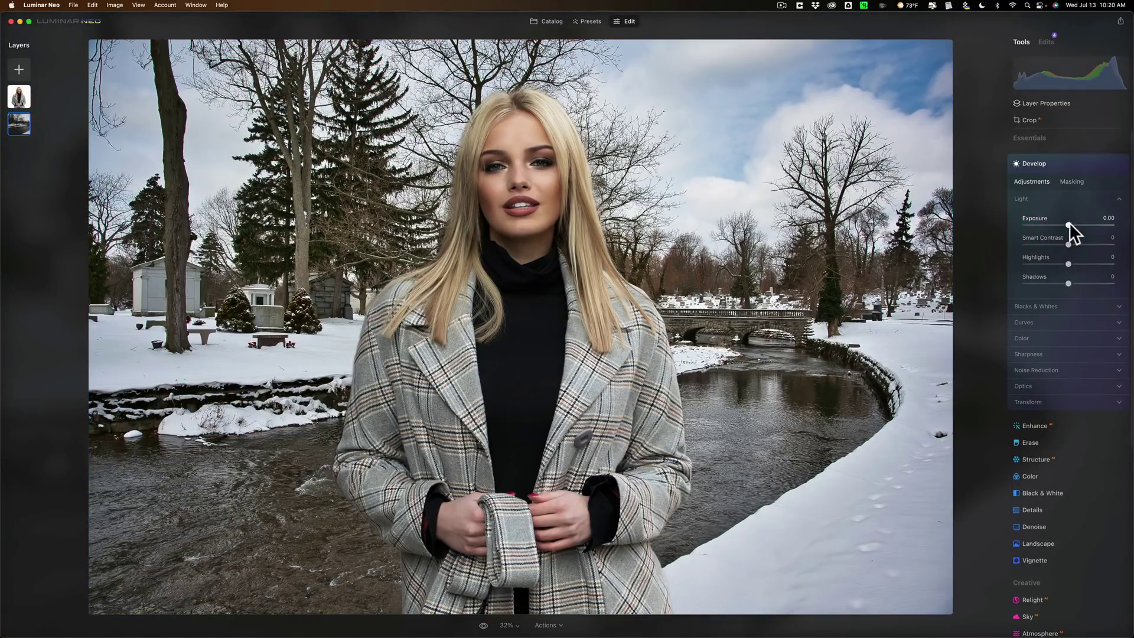
pyautogui.moveTo(1069, 222)
pyautogui.mouseDown()
pyautogui.moveTo(1037, 222)
pyautogui.moveTo(1080, 222)
pyautogui.moveTo(1031, 223)
pyautogui.moveTo(1070, 224)
pyautogui.mouseUp()
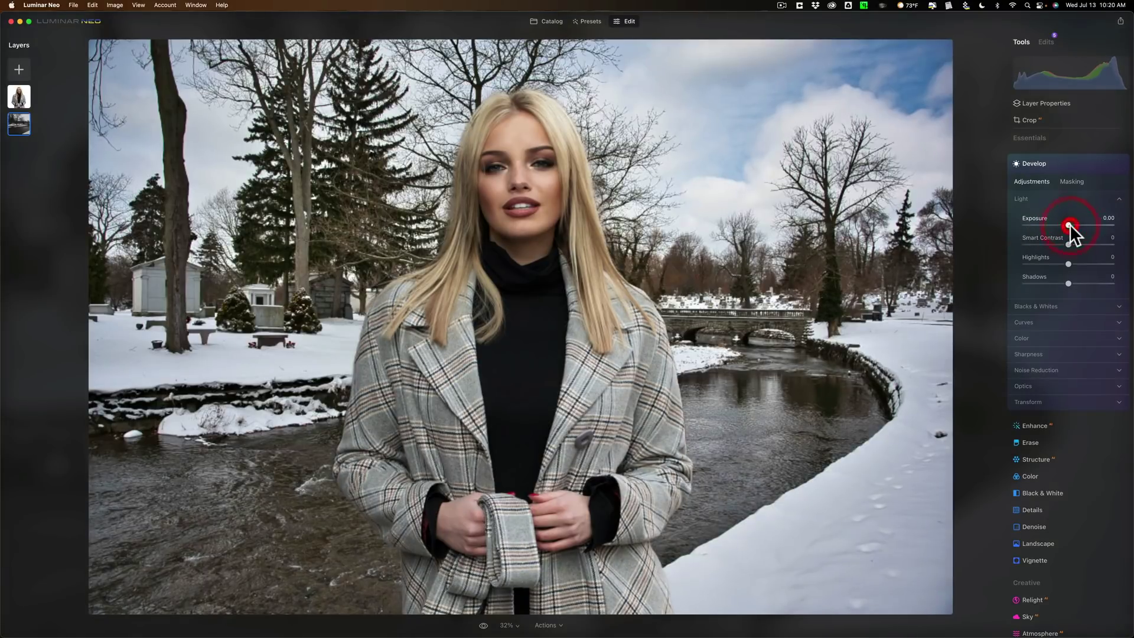
pyautogui.click(1065, 158)
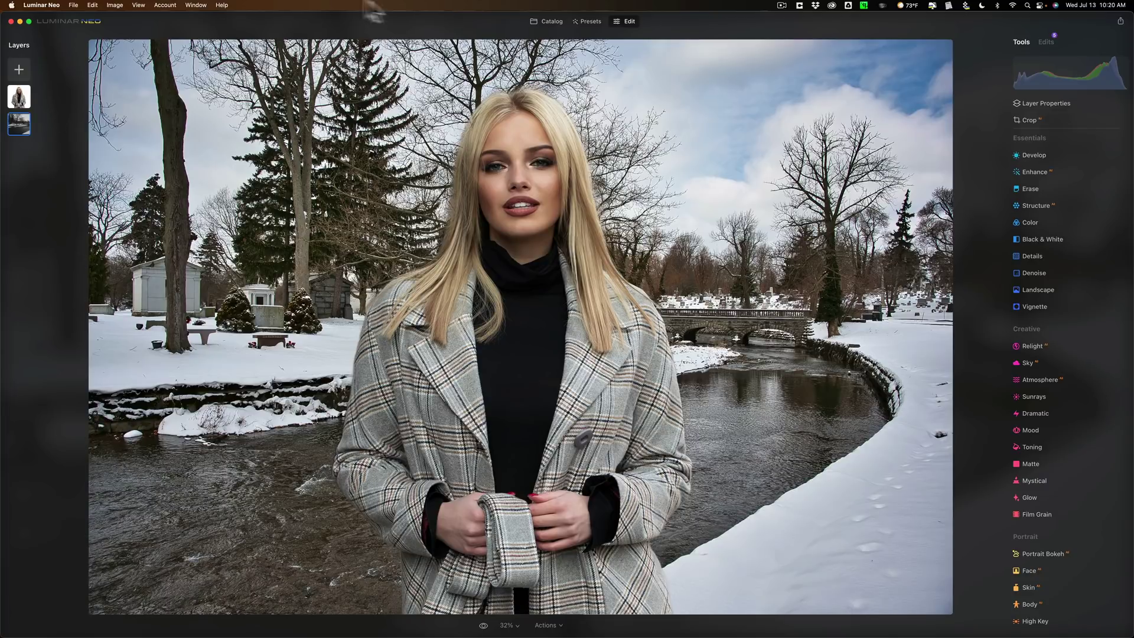
# Step: Open the autumn river photo from the catalog for editing and remove its power lines automatically with Erase
pyautogui.click(552, 21)
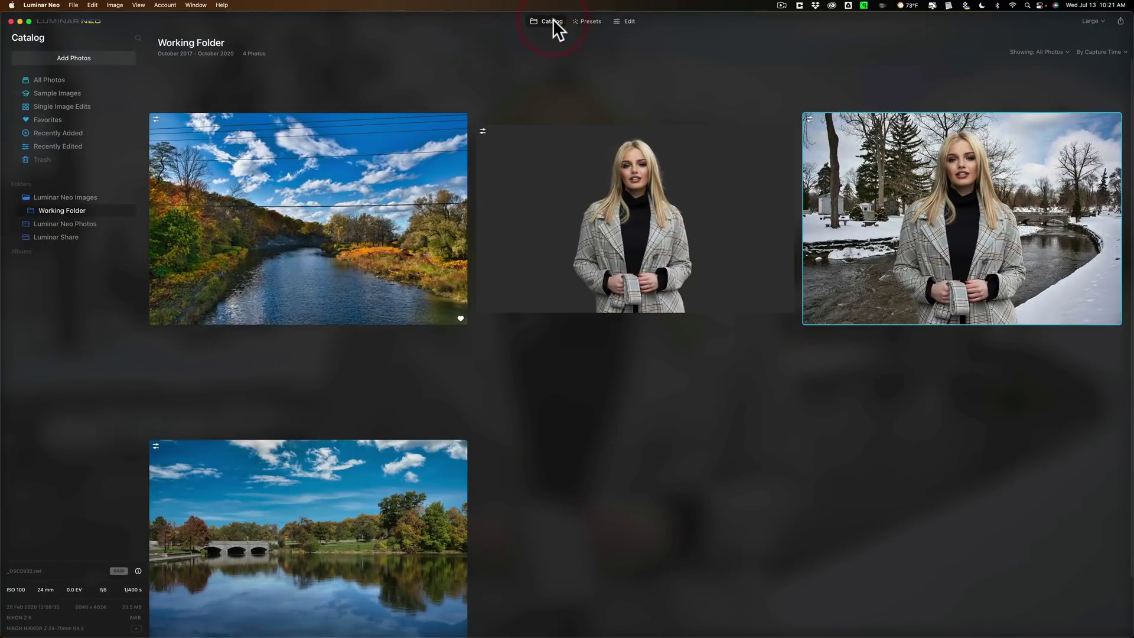
pyautogui.click(305, 190)
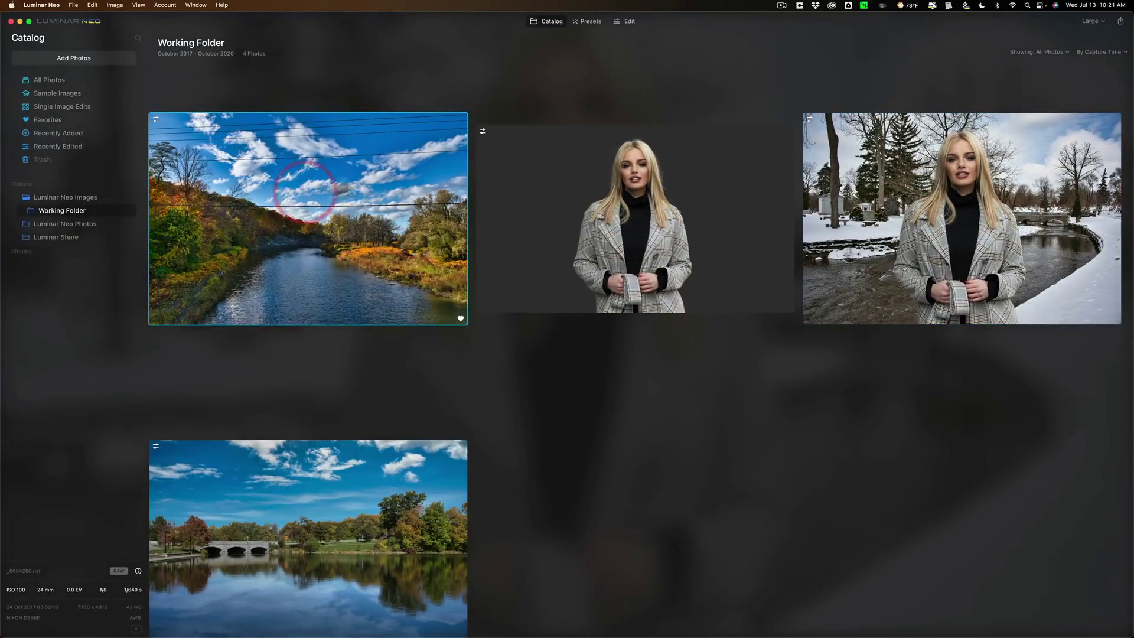
pyautogui.click(625, 20)
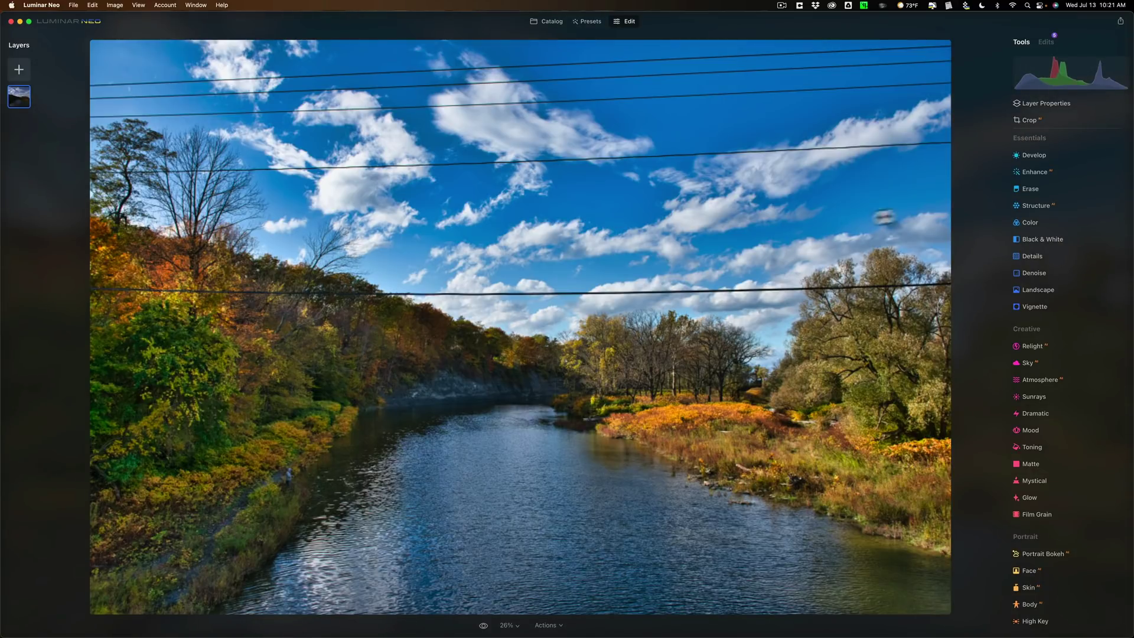
pyautogui.click(1067, 188)
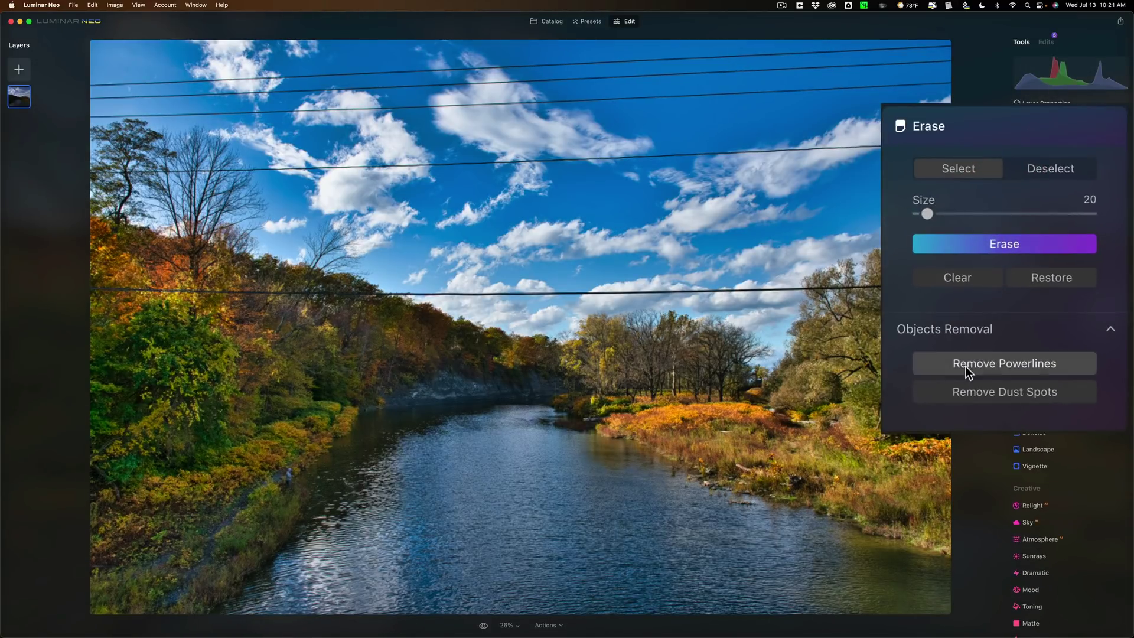
pyautogui.click(1006, 365)
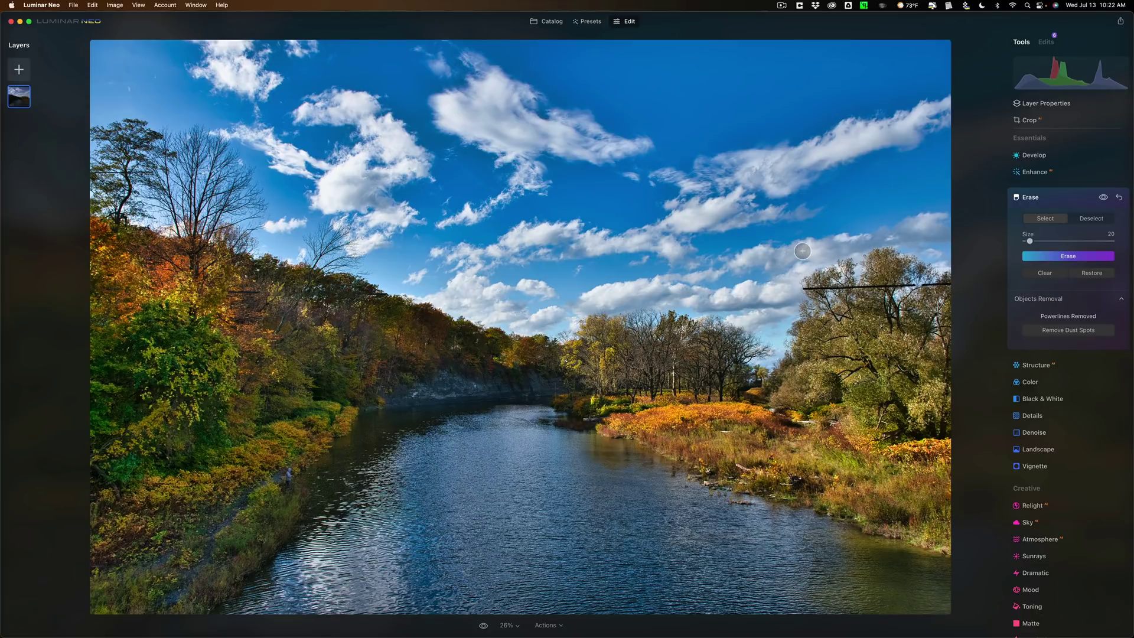
# Step: Erase the leftover power line across the large tree on the far riverbank, using brush size 10
pyautogui.press('[')
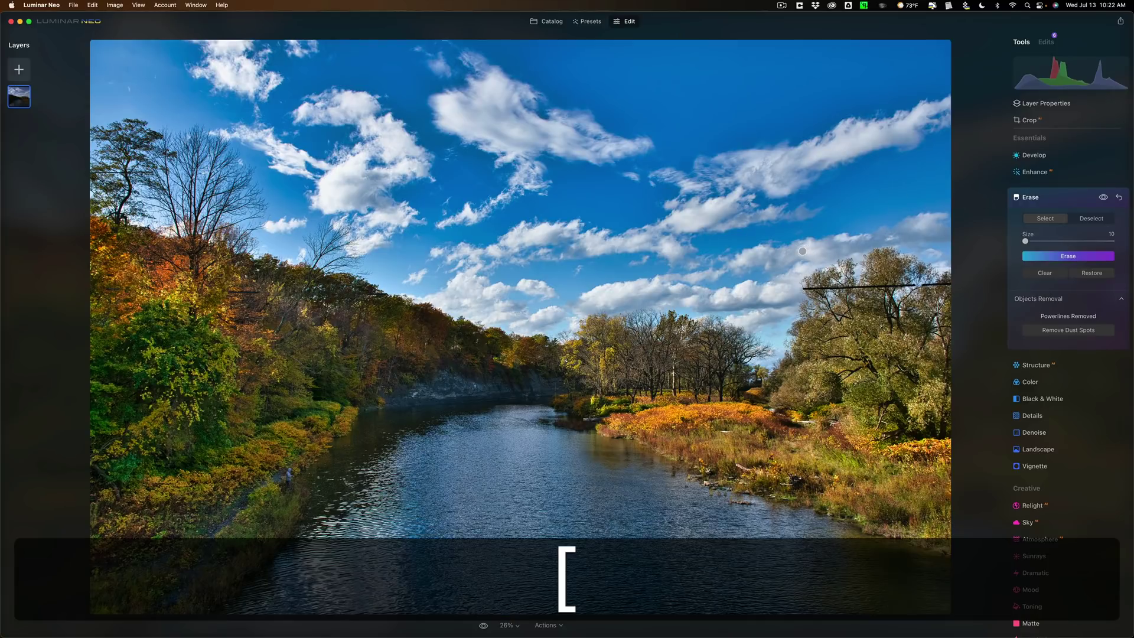
pyautogui.moveTo(802, 288); pyautogui.dragTo(902, 286)
pyautogui.moveTo(928, 286); pyautogui.dragTo(957, 282)
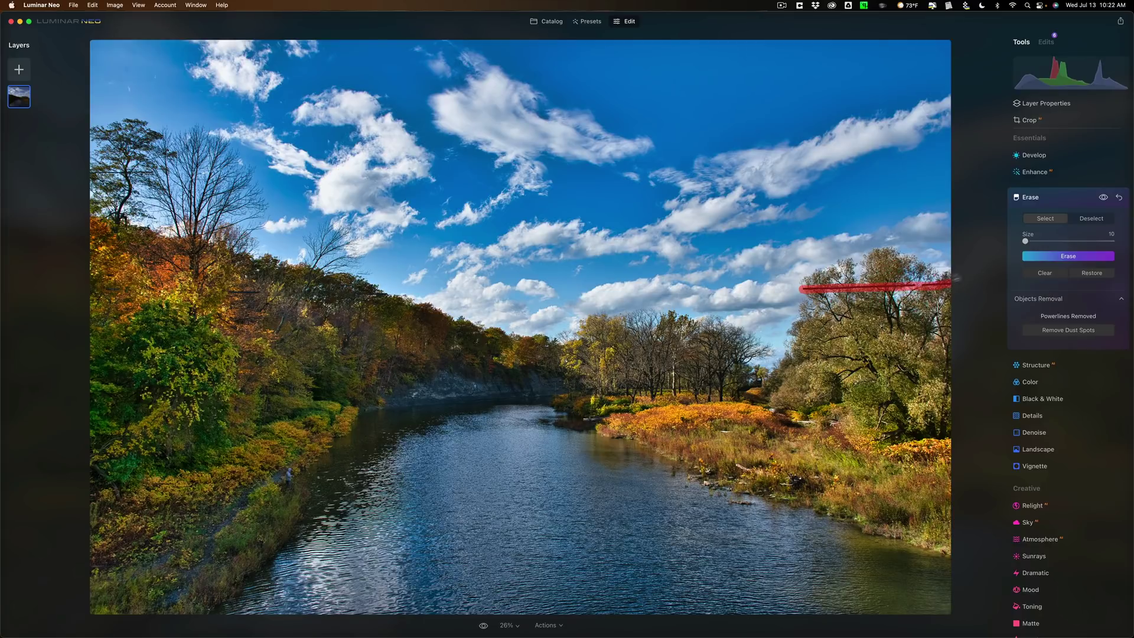
pyautogui.click(1072, 261)
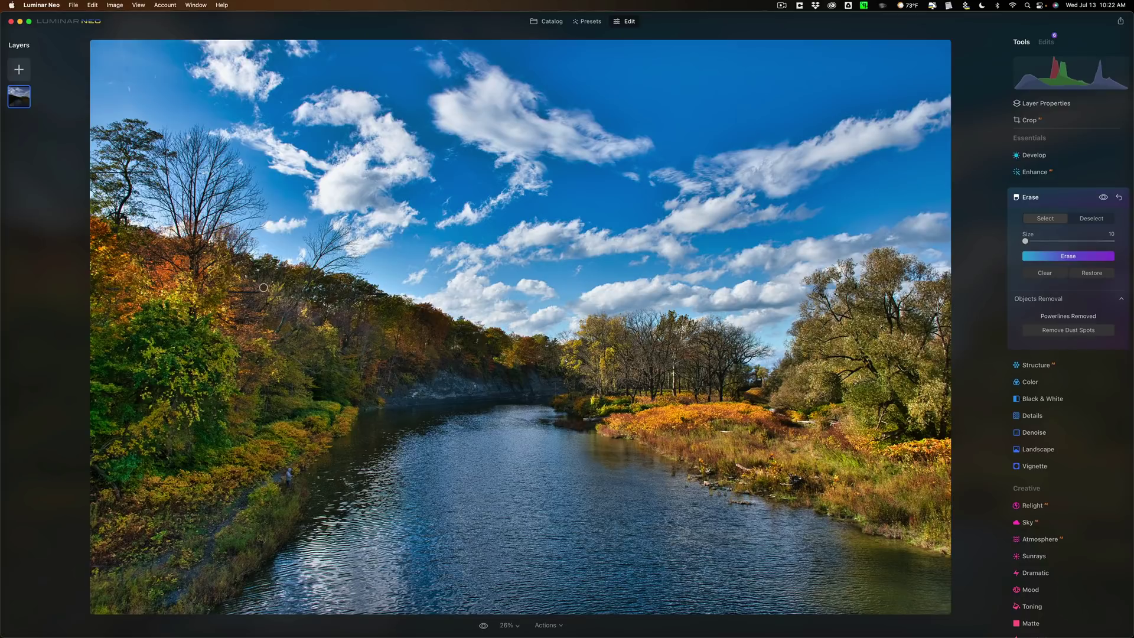
# Step: Erase the leftover line fragments over the hillside trees and beside the tall tree at the photo's left edge
pyautogui.moveTo(262, 292); pyautogui.dragTo(221, 291)
pyautogui.click(1075, 257)
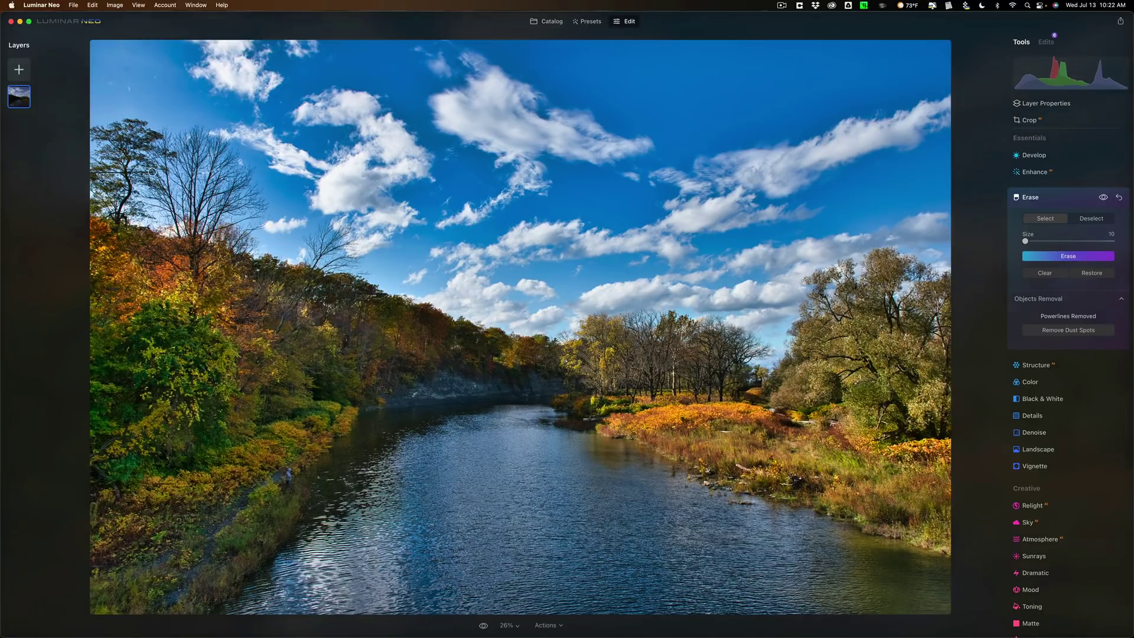
pyautogui.moveTo(151, 172); pyautogui.dragTo(84, 173)
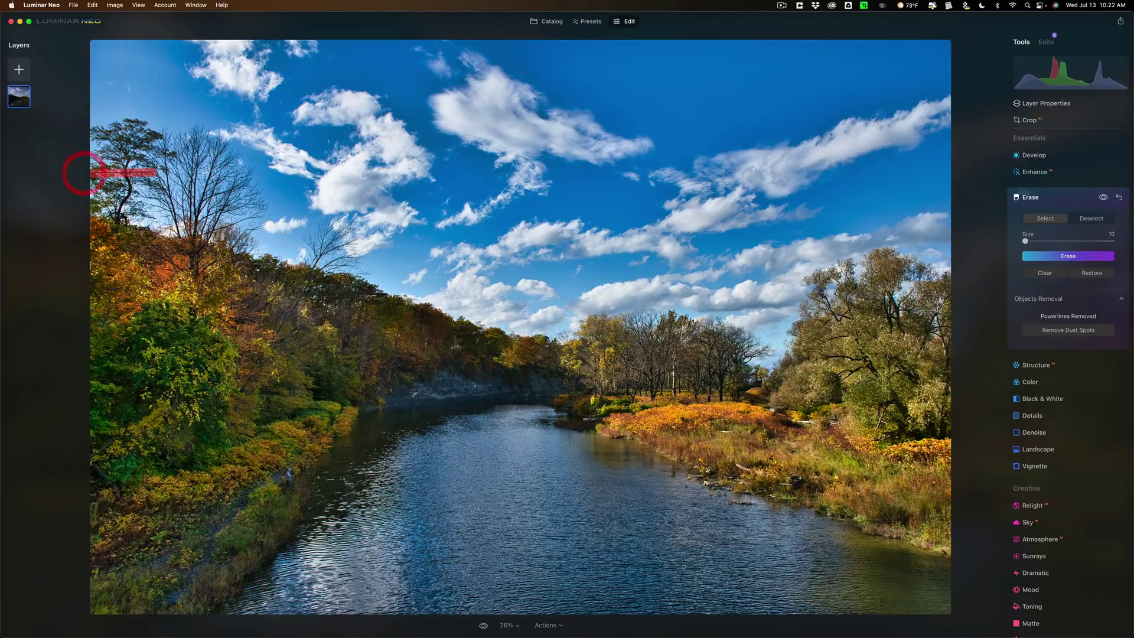
pyautogui.click(1066, 257)
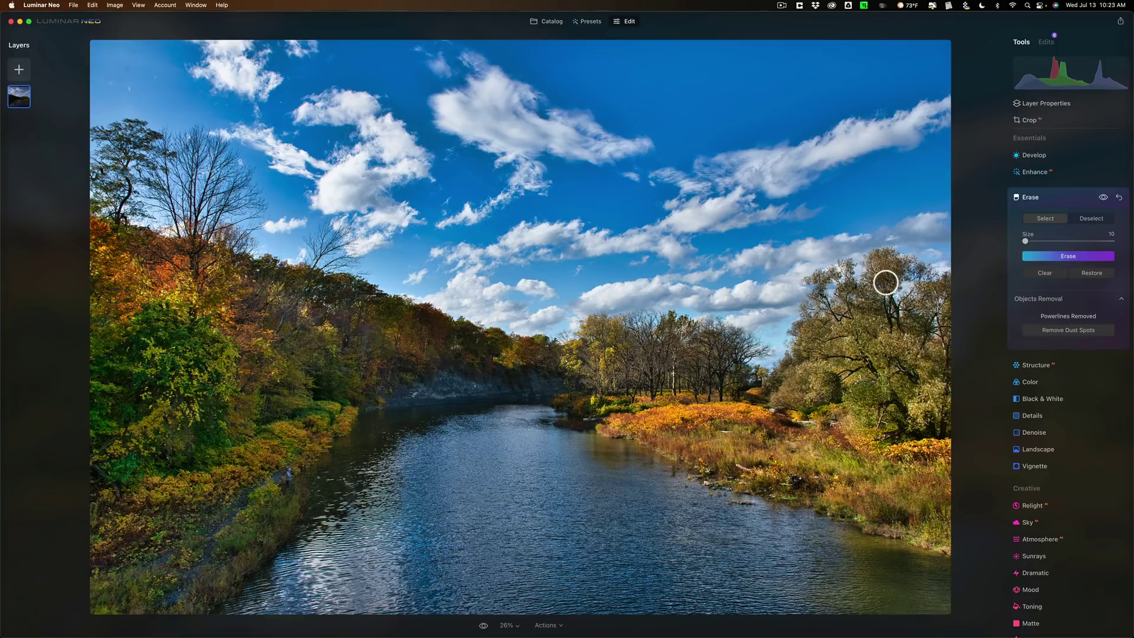
pyautogui.click(1077, 190)
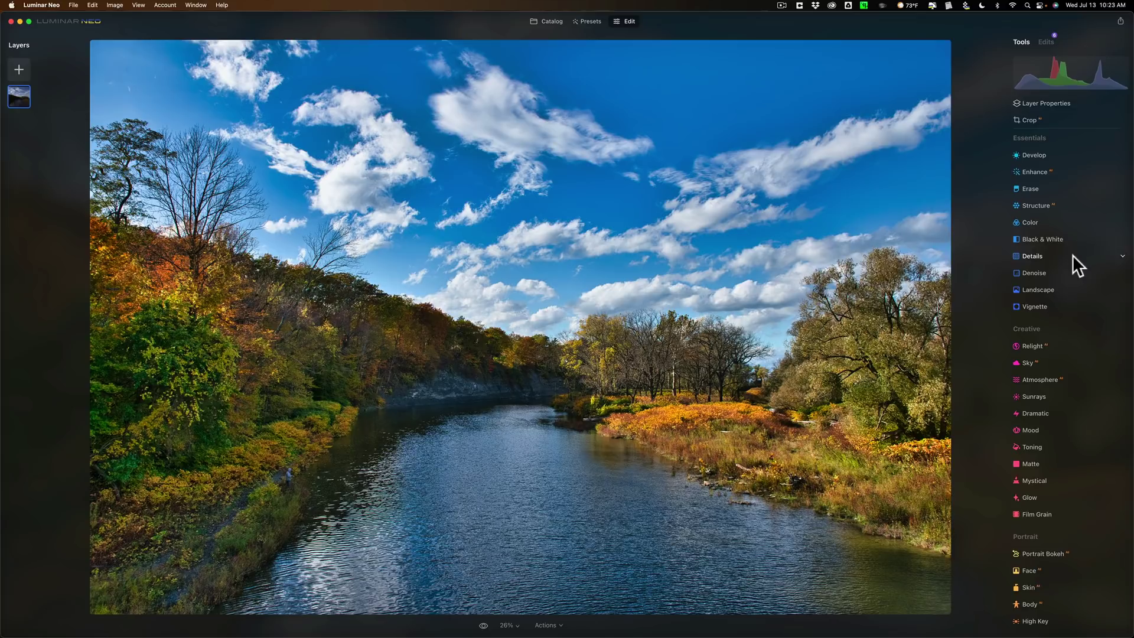
# Step: Examine the masking options offered by the Color tool
pyautogui.click(1068, 221)
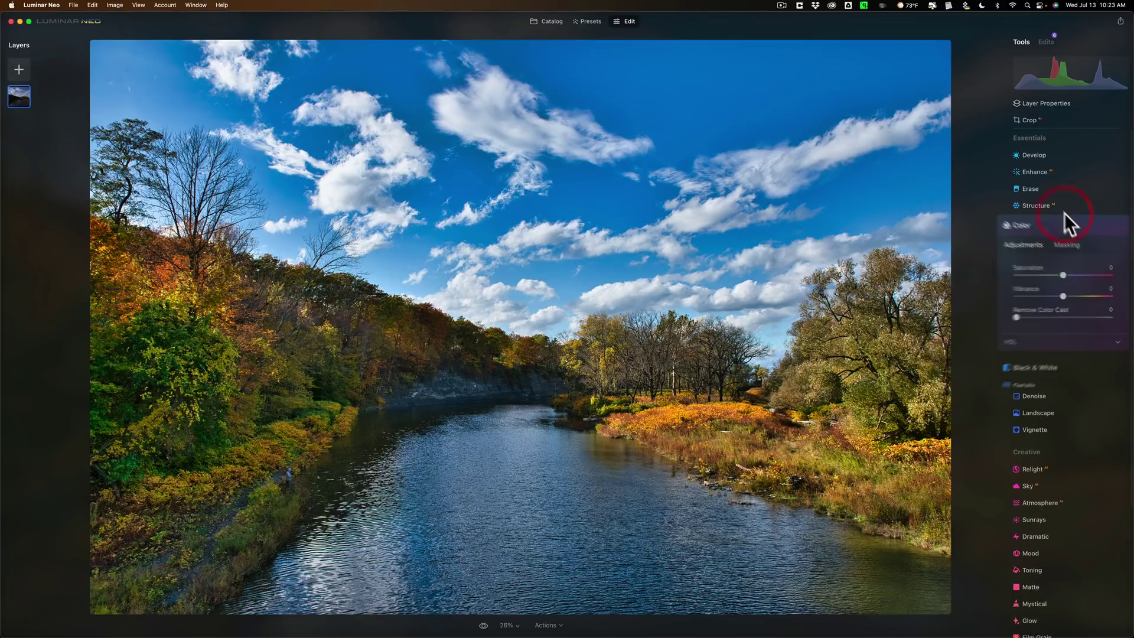
pyautogui.click(1008, 187)
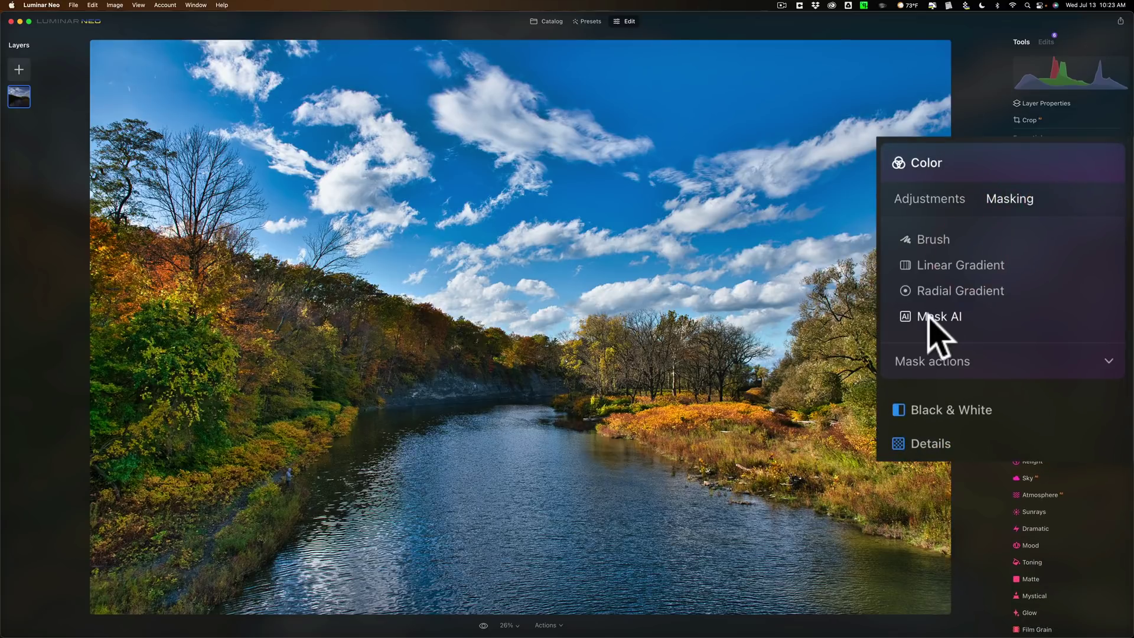
pyautogui.click(1057, 224)
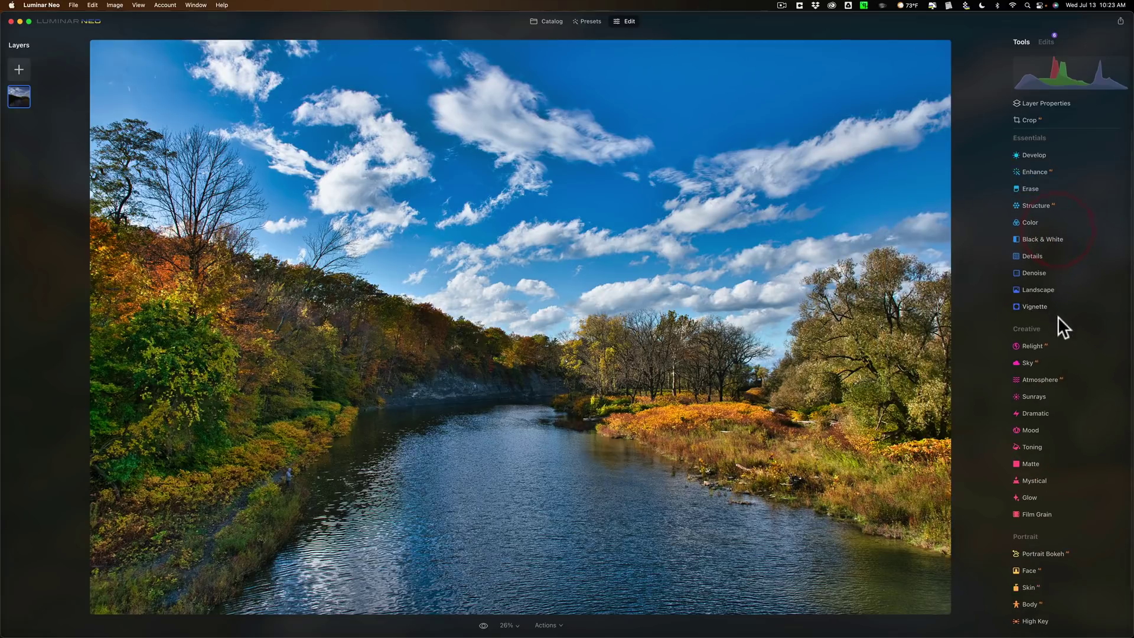
# Step: Run Mask AI in the Develop tool to detect the maskable areas of the river photo
pyautogui.click(1070, 152)
pyautogui.click(1072, 181)
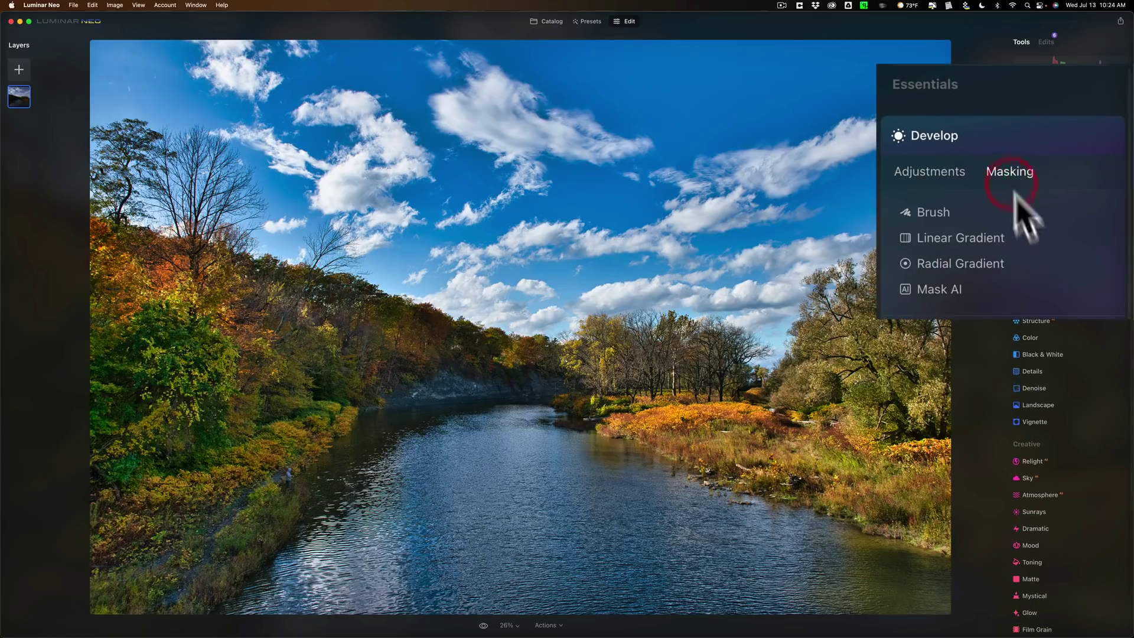
pyautogui.click(925, 288)
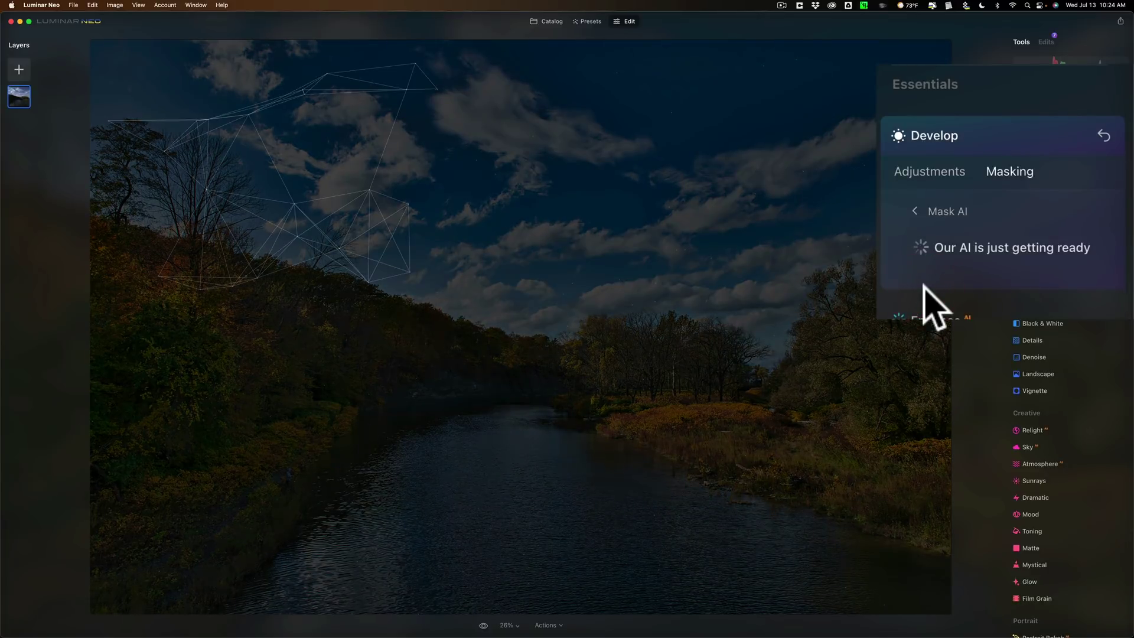
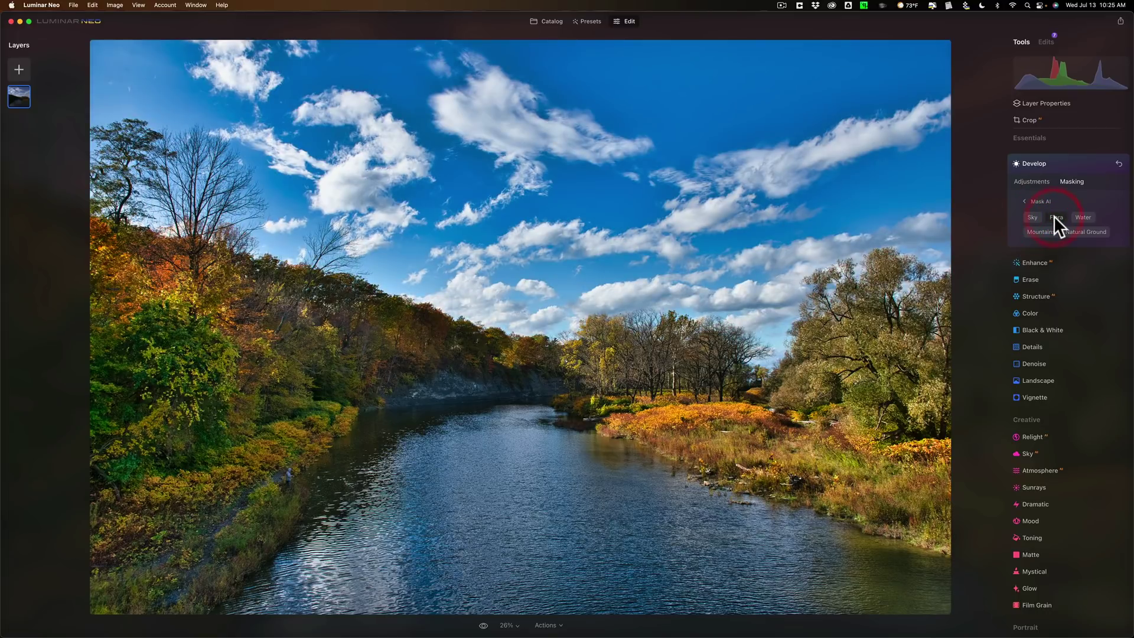
# Step: Preview the Mask AI areas for flora, mountains, natural ground, water and sky on the photo
pyautogui.click(1055, 217)
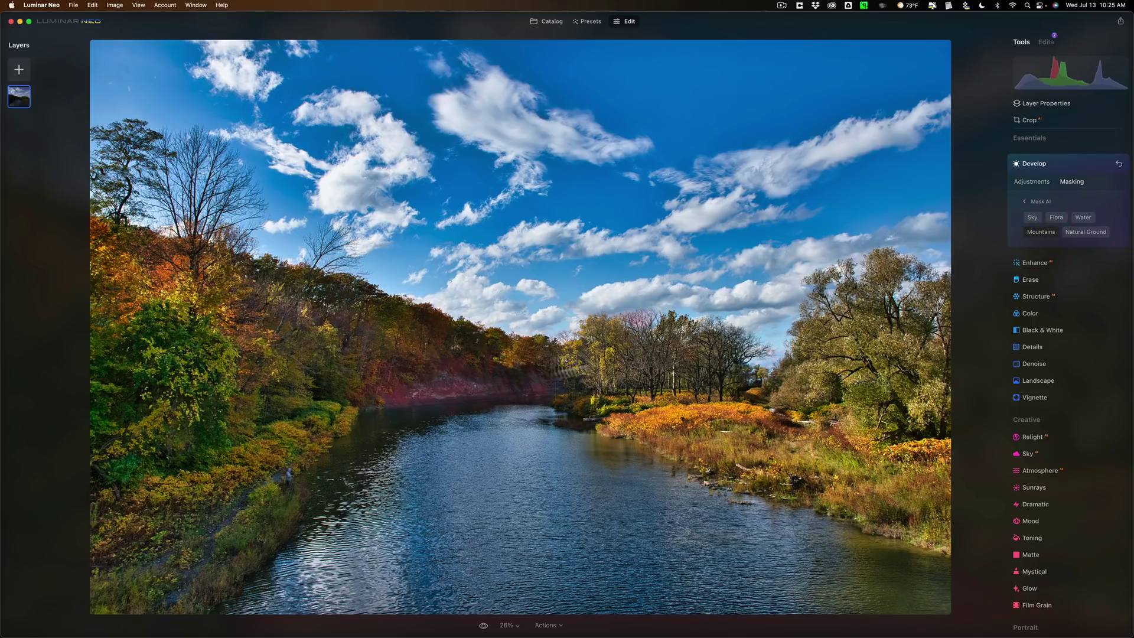
pyautogui.click(1083, 231)
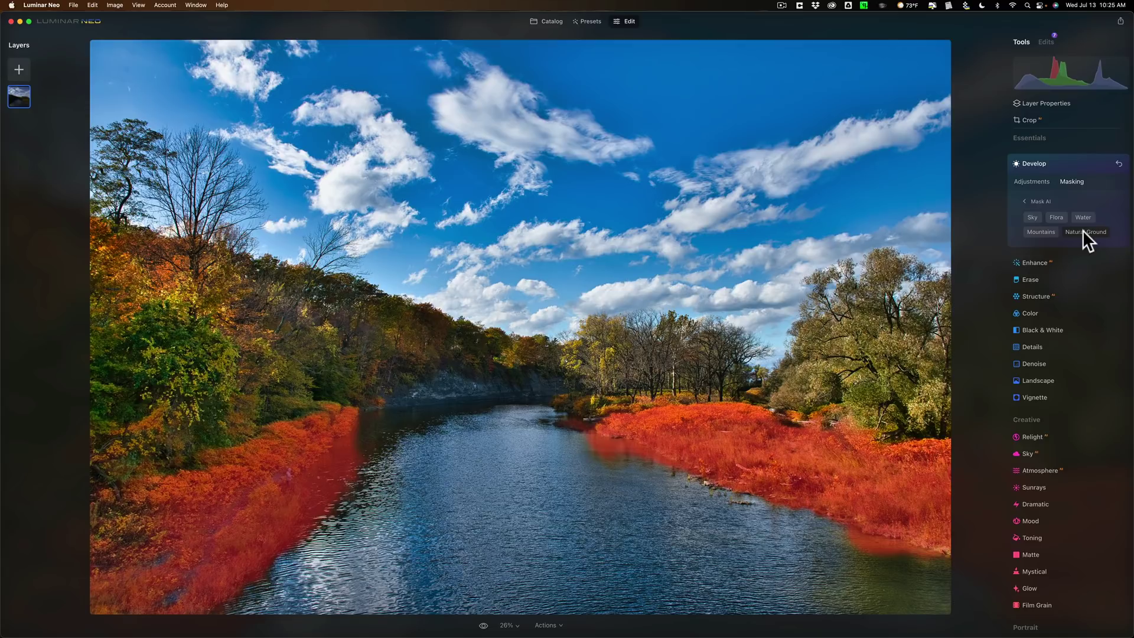
pyautogui.click(1068, 231)
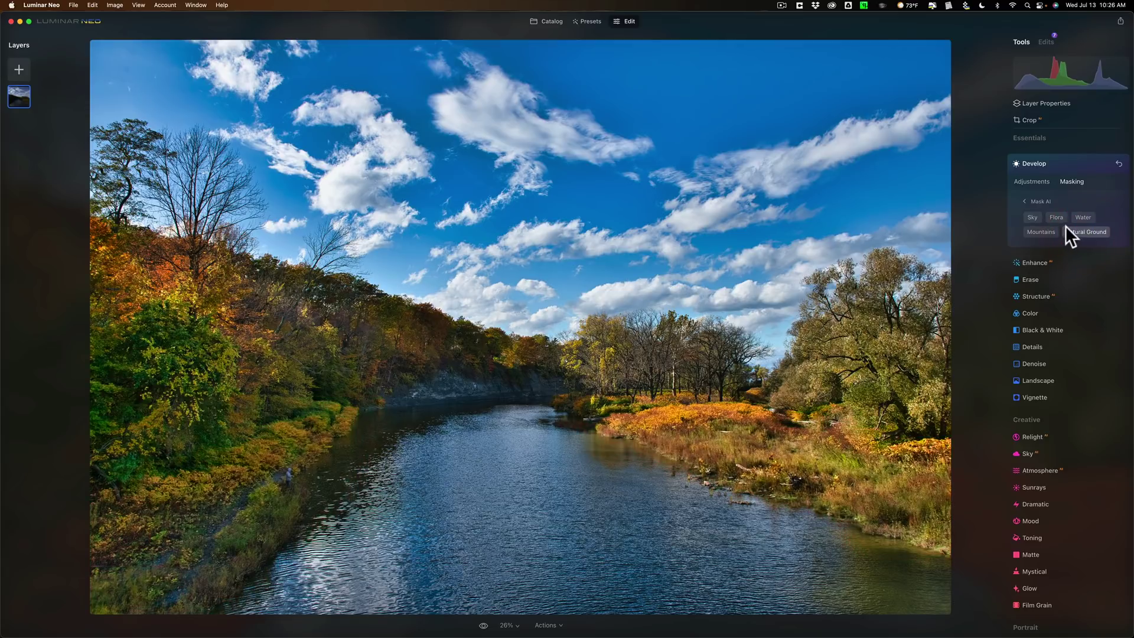
pyautogui.click(1076, 215)
pyautogui.click(1038, 226)
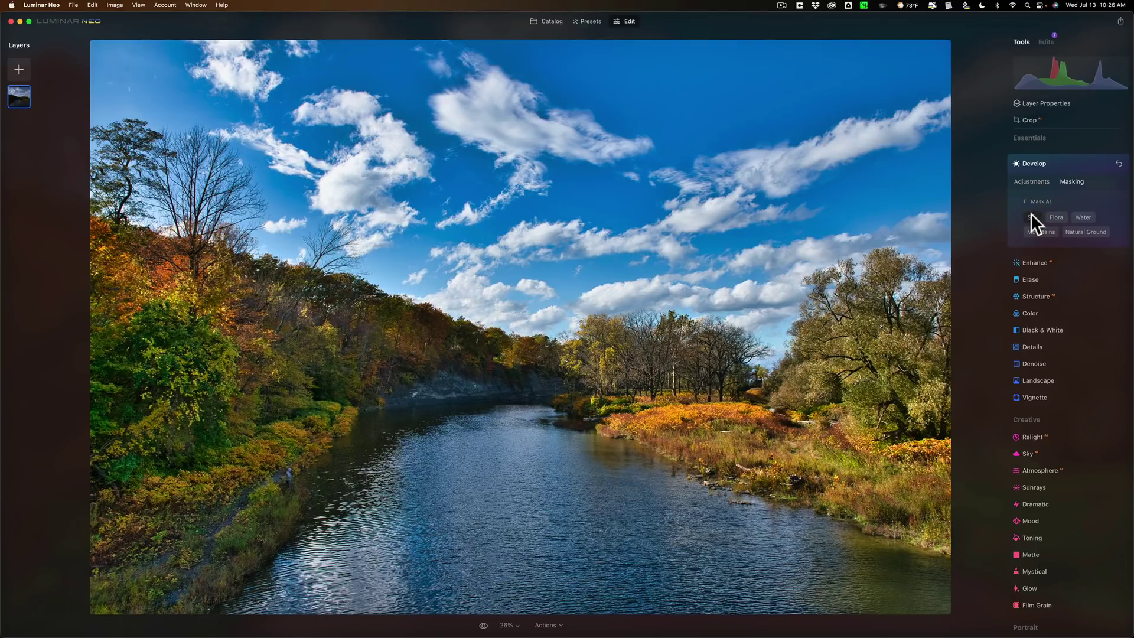
# Step: Mask the sky with Mask AI and raise the Develop exposure to 5.00
pyautogui.click(1030, 215)
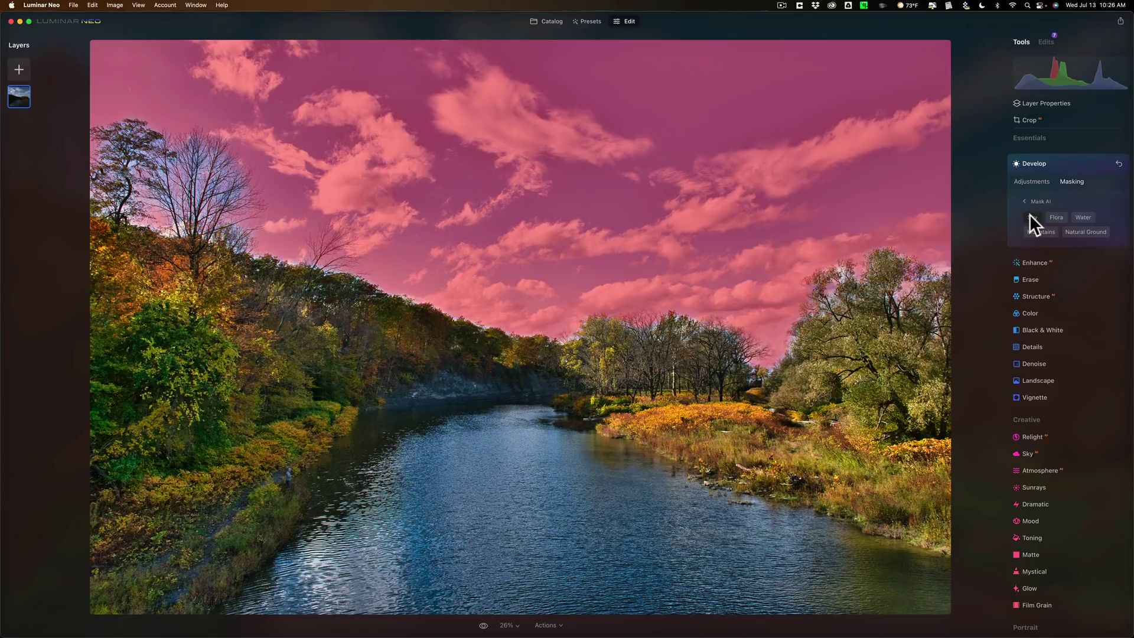
pyautogui.click(1031, 176)
pyautogui.moveTo(1066, 223); pyautogui.dragTo(1112, 225)
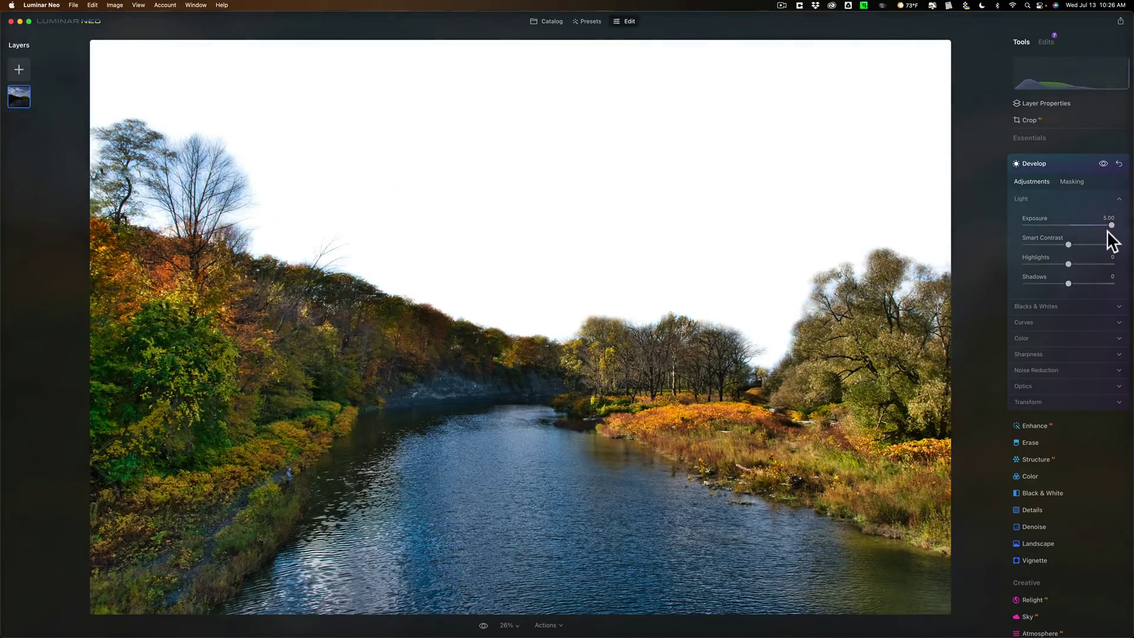
# Step: Bring the sky's exposure back down and reset the Develop tool's edits on the river photo
pyautogui.moveTo(1110, 225); pyautogui.dragTo(1068, 224)
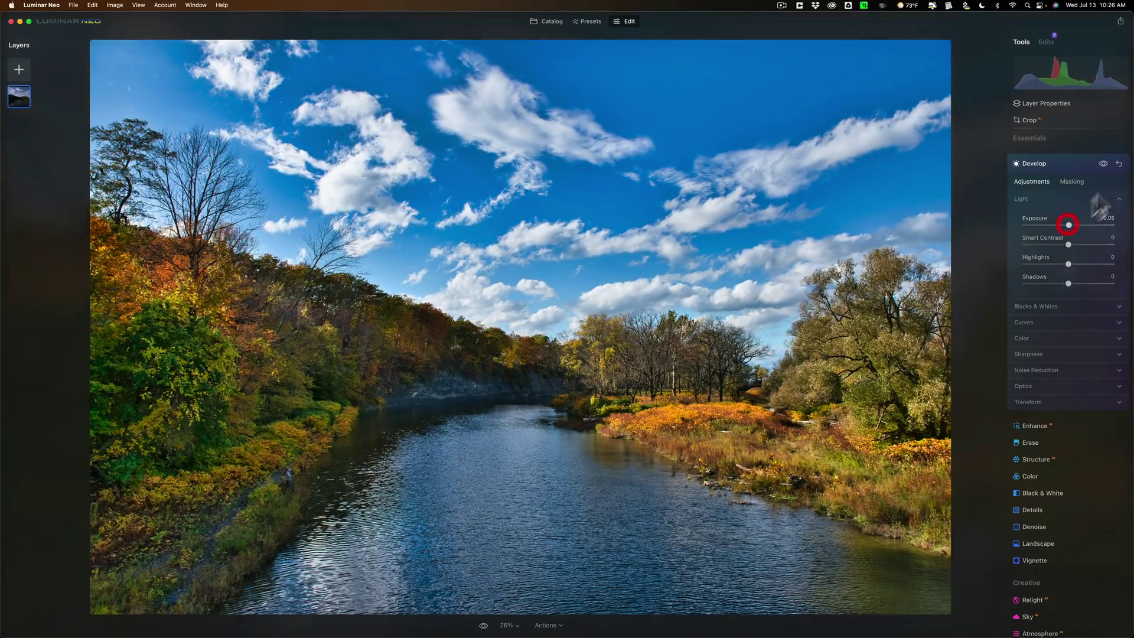
pyautogui.click(1118, 164)
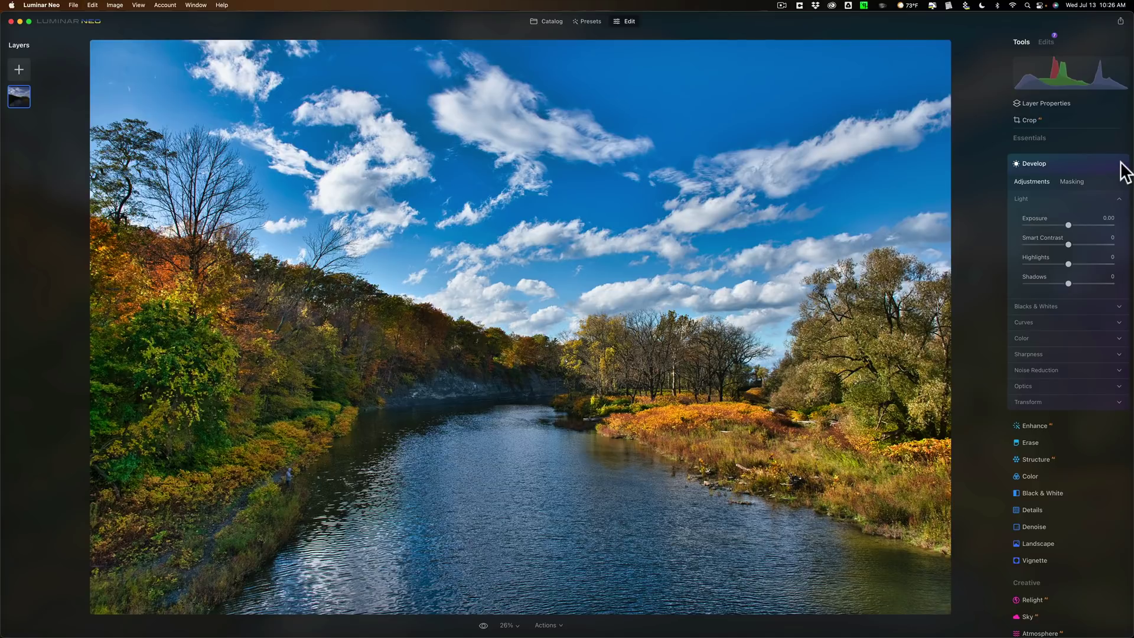
pyautogui.click(1083, 160)
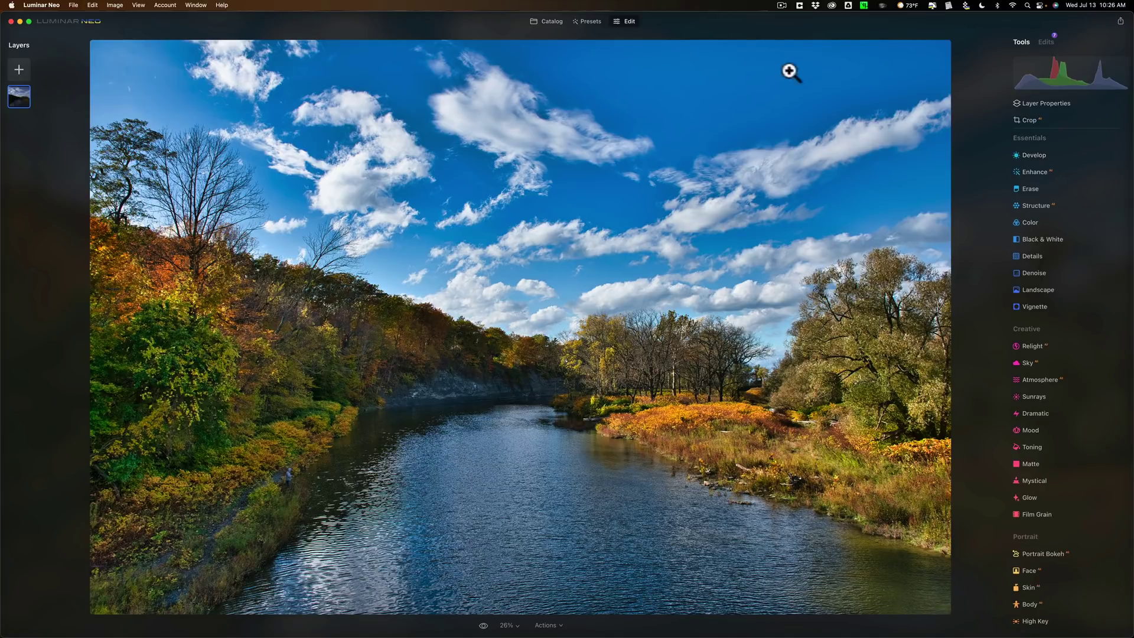
# Step: Open the cut-out portrait of the woman in the plaid coat for editing and restore its original street background
pyautogui.click(552, 21)
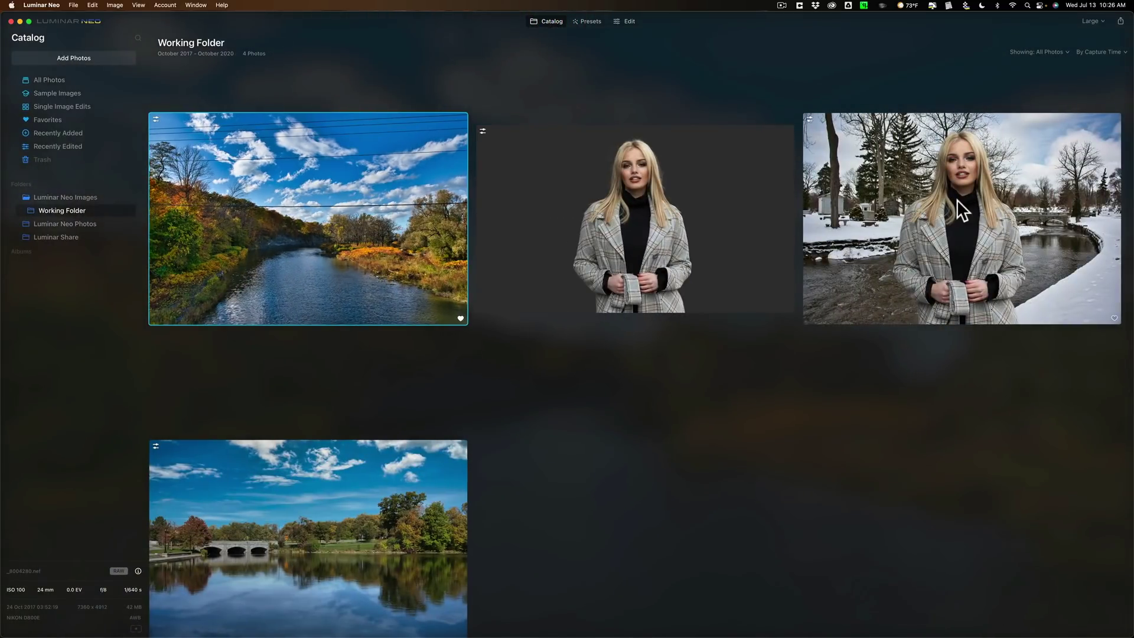
pyautogui.doubleClick(678, 201)
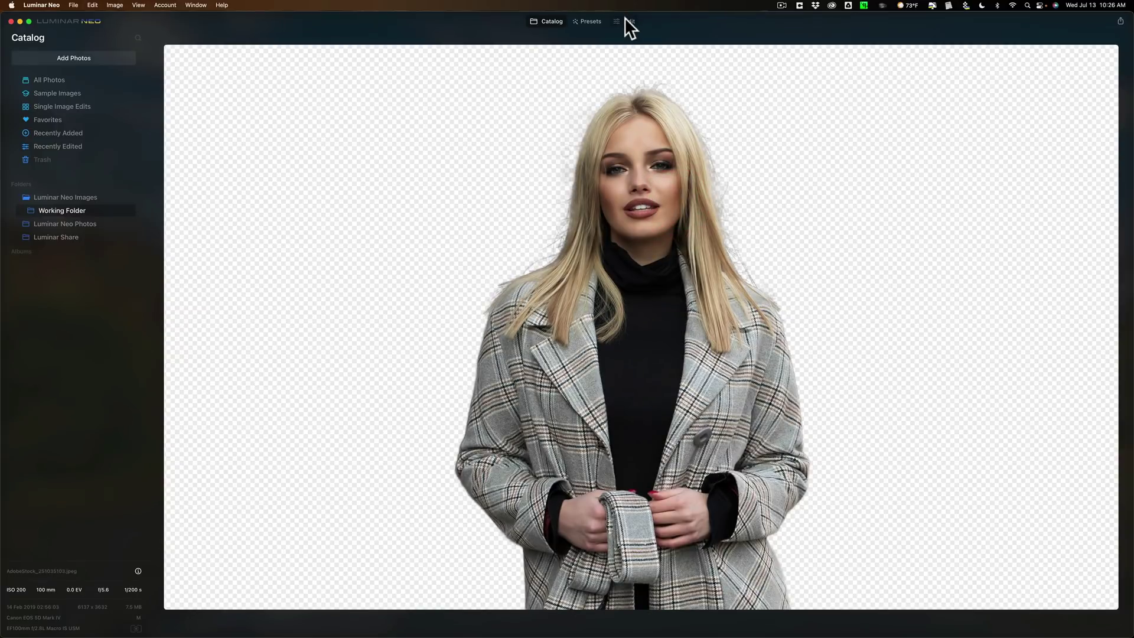
pyautogui.click(625, 17)
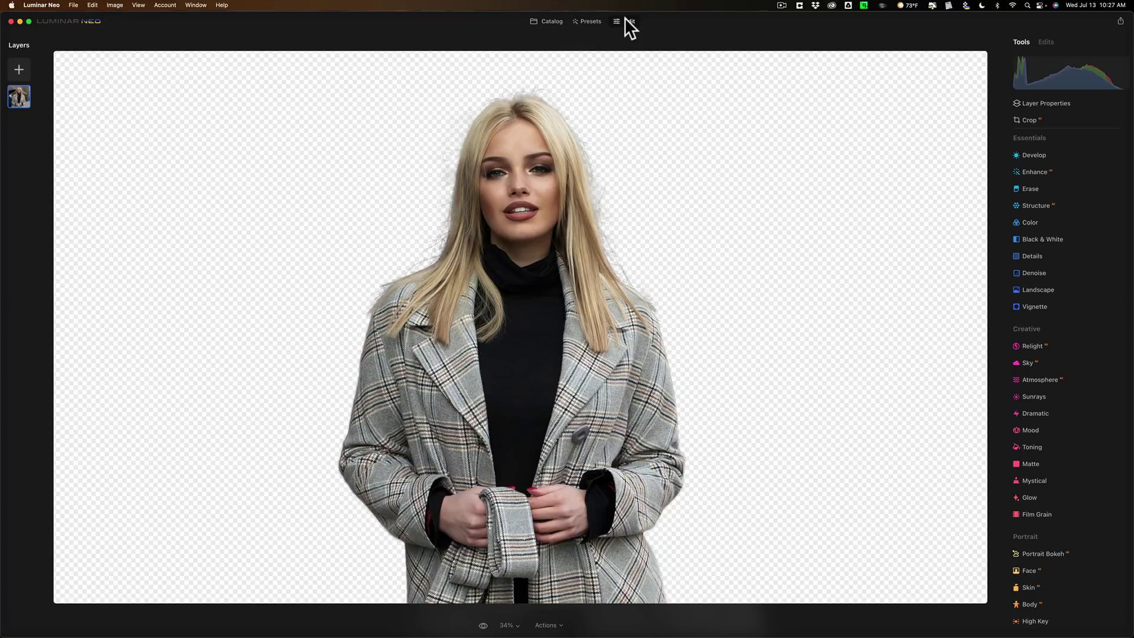
pyautogui.click(555, 616)
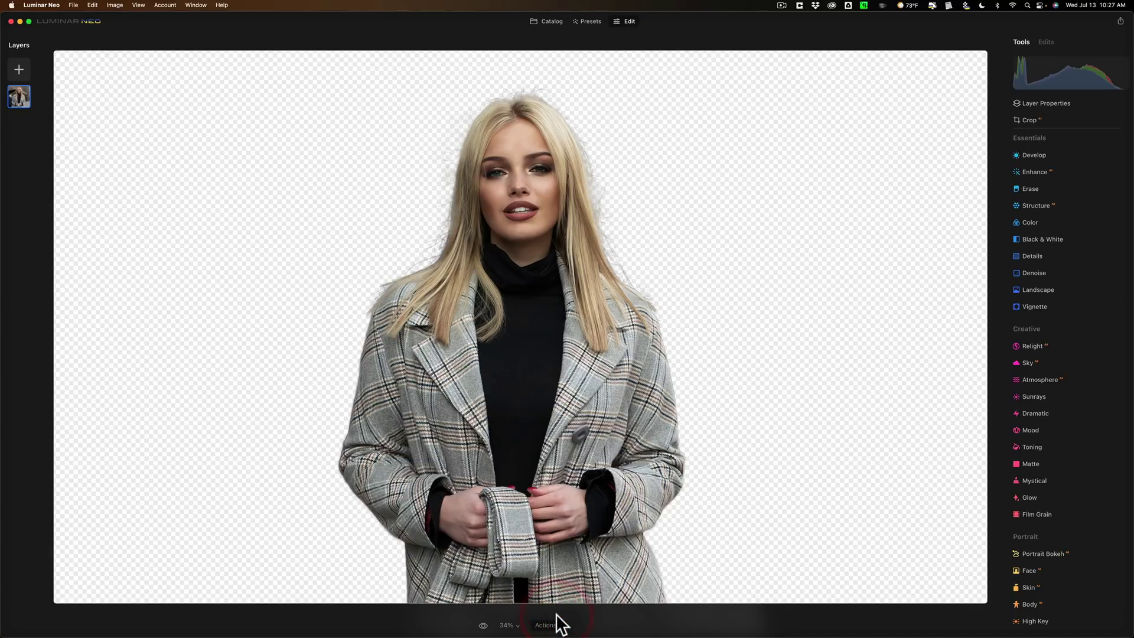
pyautogui.press('super+z')
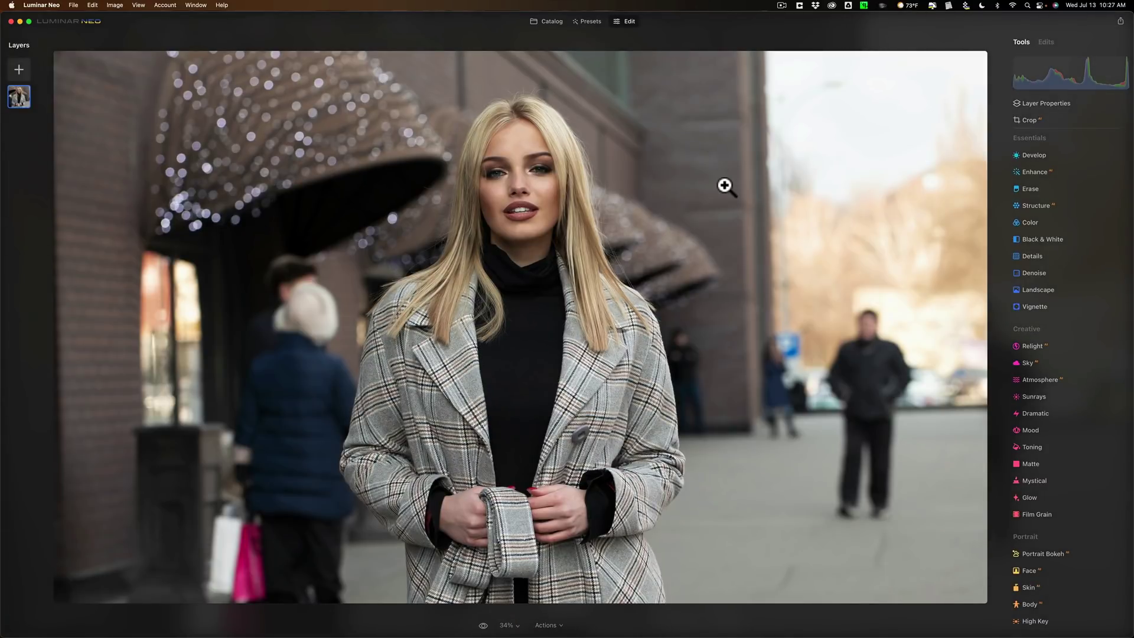
# Step: Remove the background behind the woman using the Portrait Background mask in Layer Properties
pyautogui.click(1040, 104)
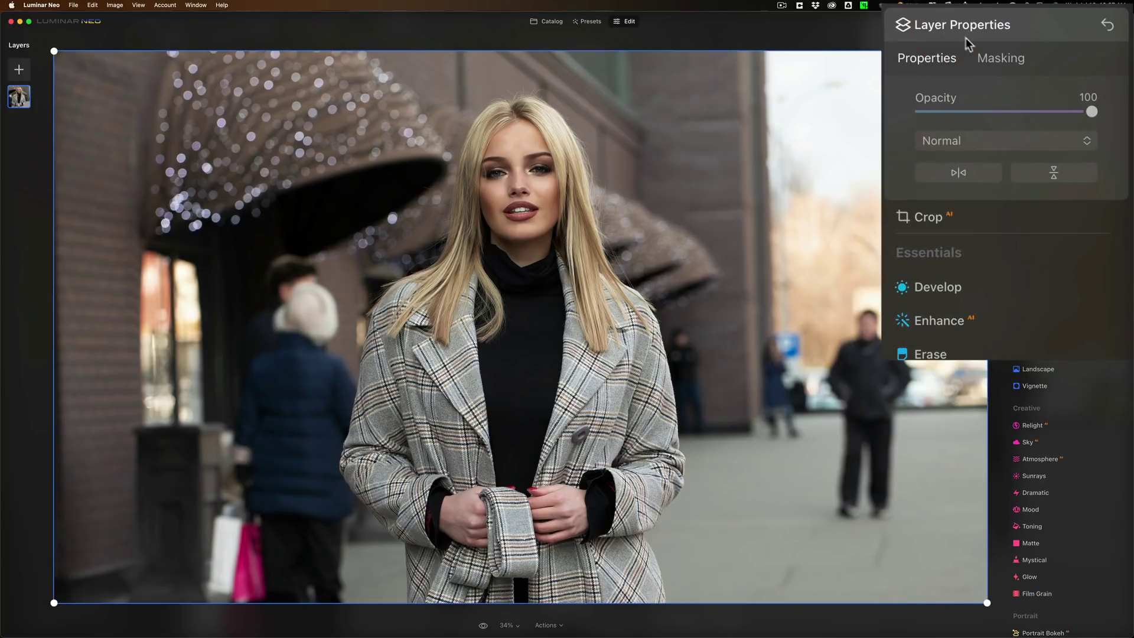
pyautogui.click(996, 60)
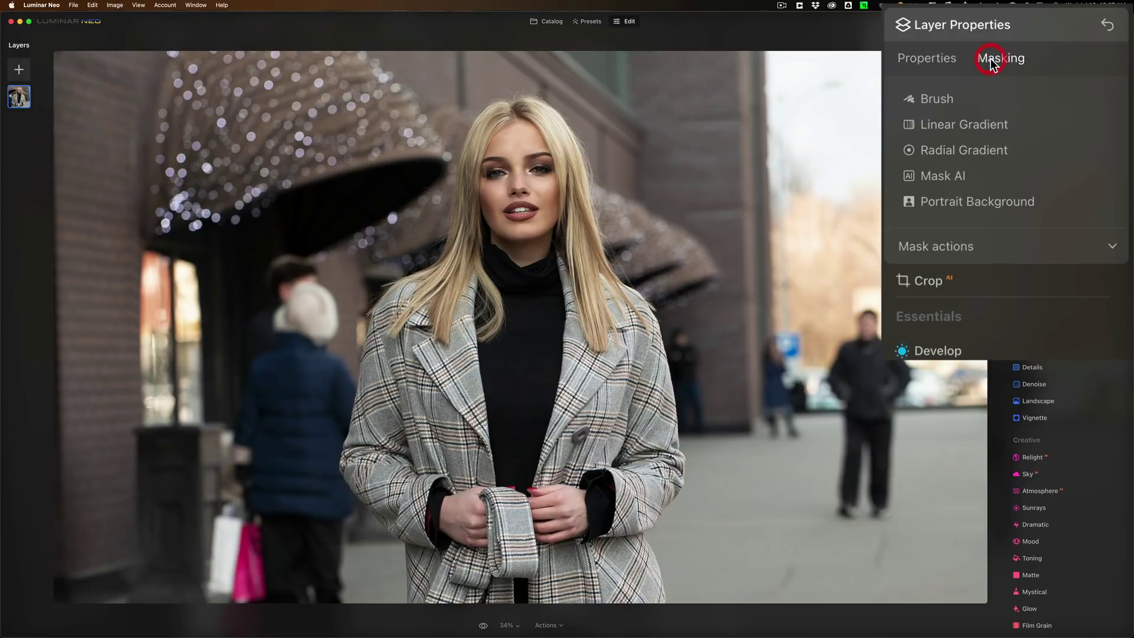
pyautogui.click(963, 203)
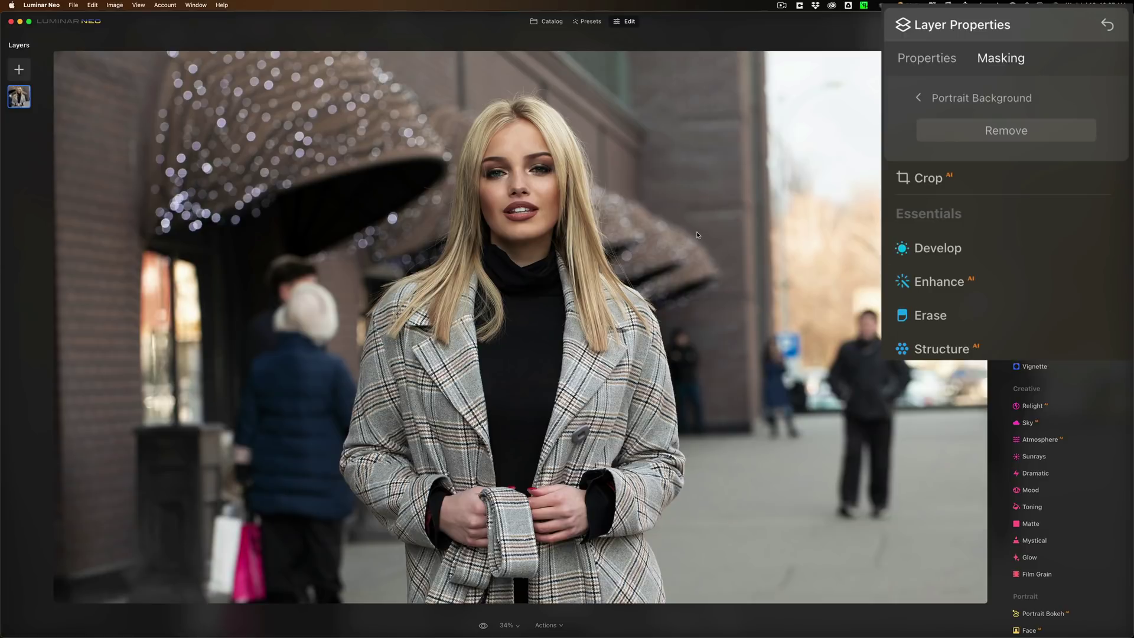
pyautogui.click(1017, 130)
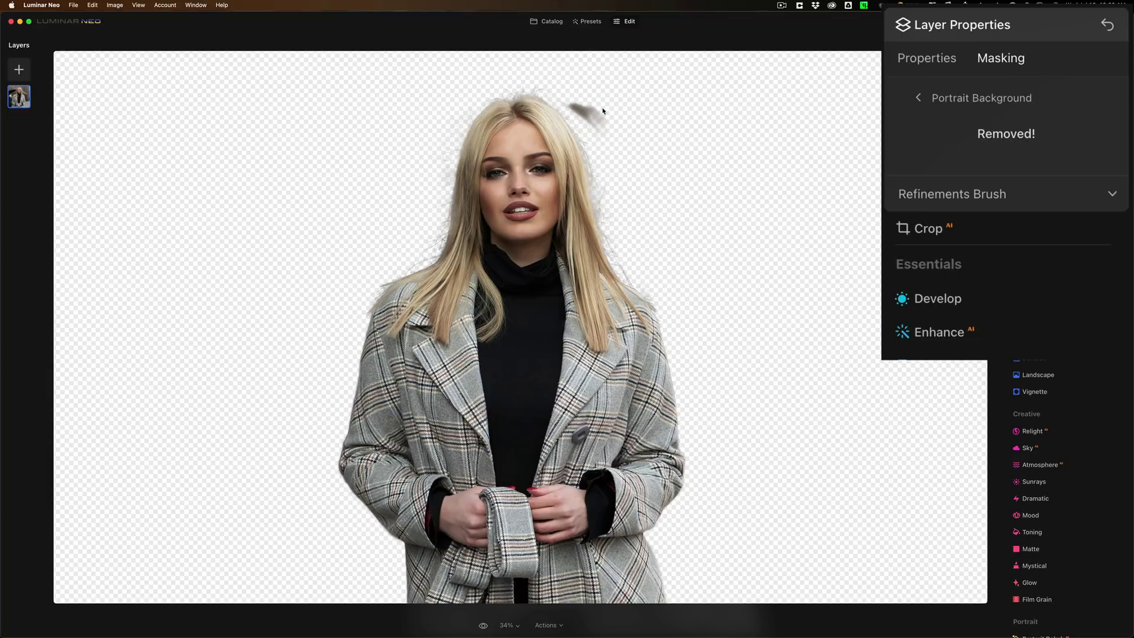
# Step: Clean up the leftover background patch beside the woman's hair with the Background refinement brush at size 52, and close Layer Properties
pyautogui.click(971, 192)
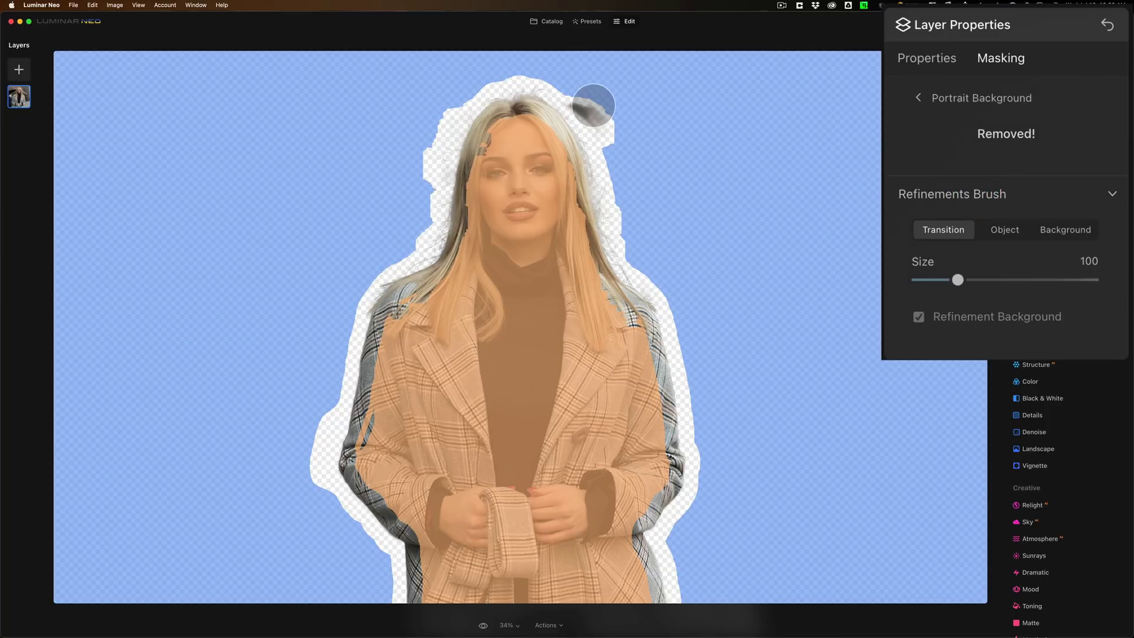
pyautogui.click(1066, 231)
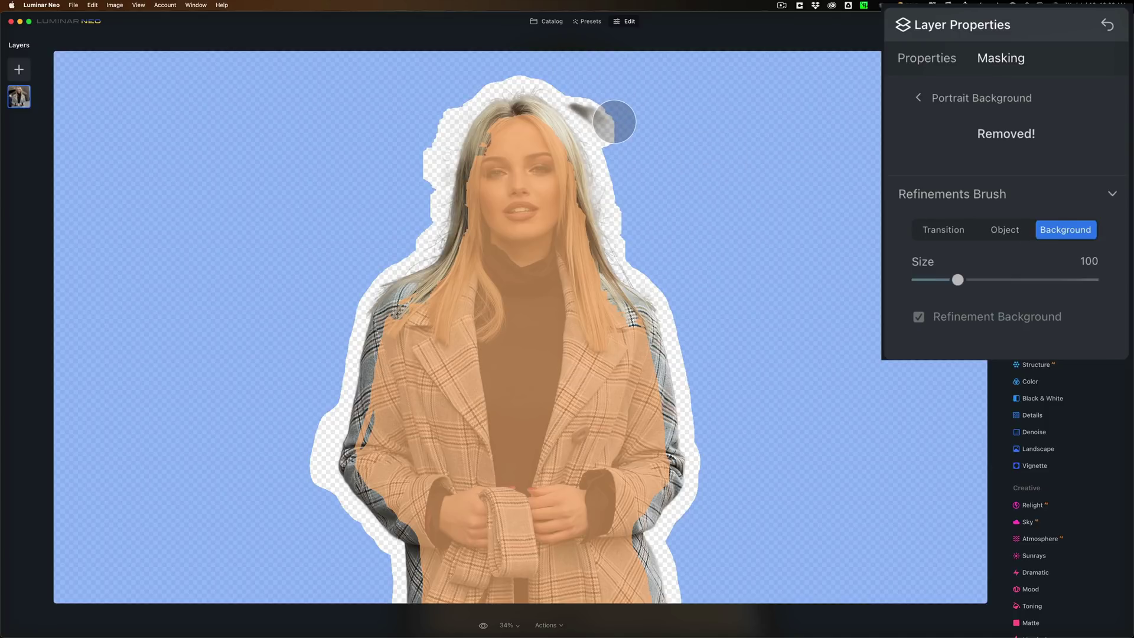
pyautogui.press('[')
pyautogui.press('[')
pyautogui.press('[')
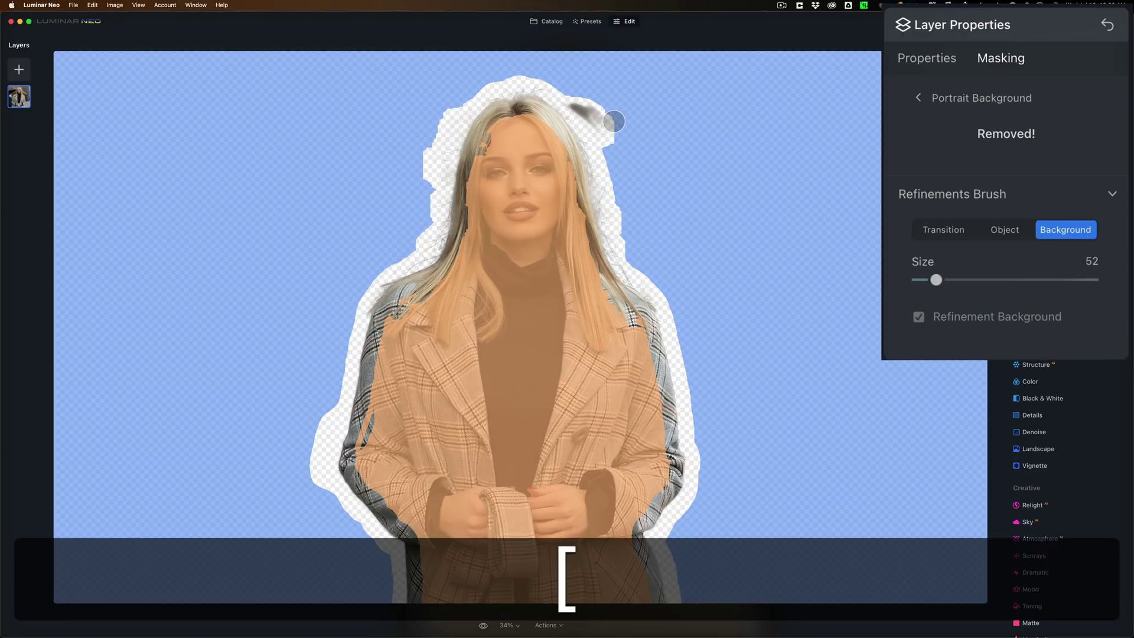
pyautogui.moveTo(569, 105)
pyautogui.mouseDown()
pyautogui.moveTo(598, 120)
pyautogui.moveTo(584, 114)
pyautogui.moveTo(590, 104)
pyautogui.mouseUp()
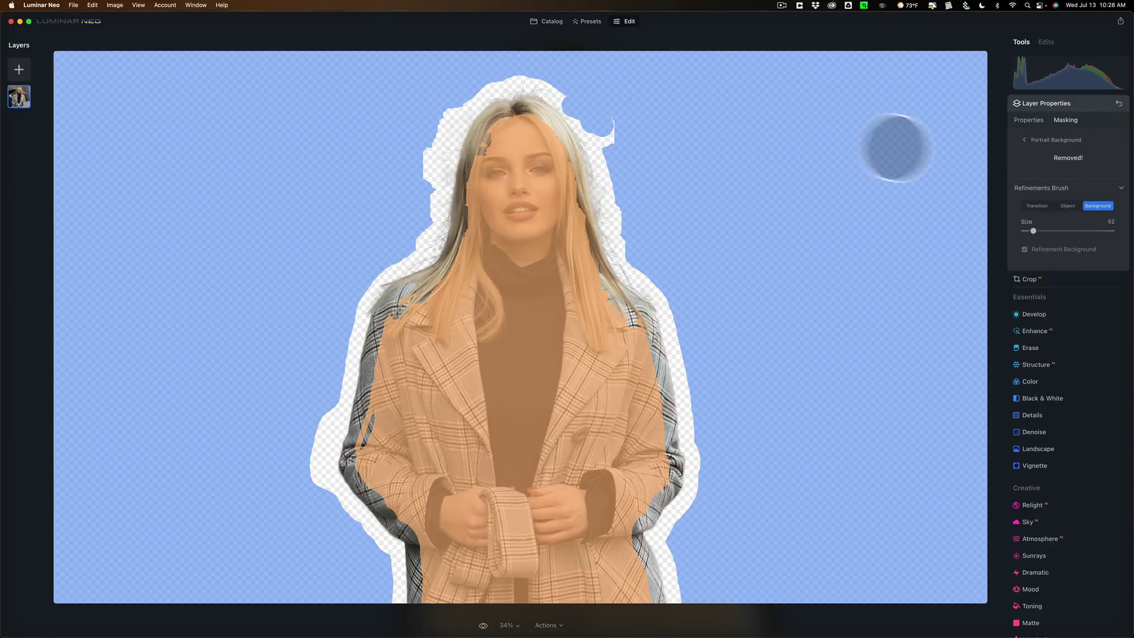
pyautogui.click(1030, 119)
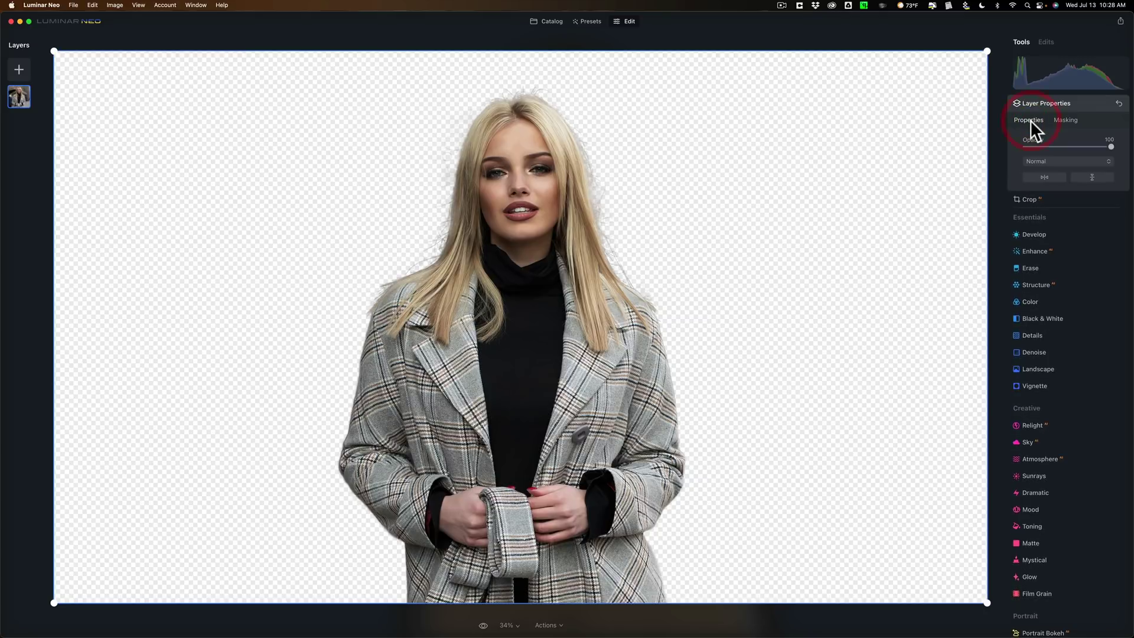
pyautogui.click(1071, 103)
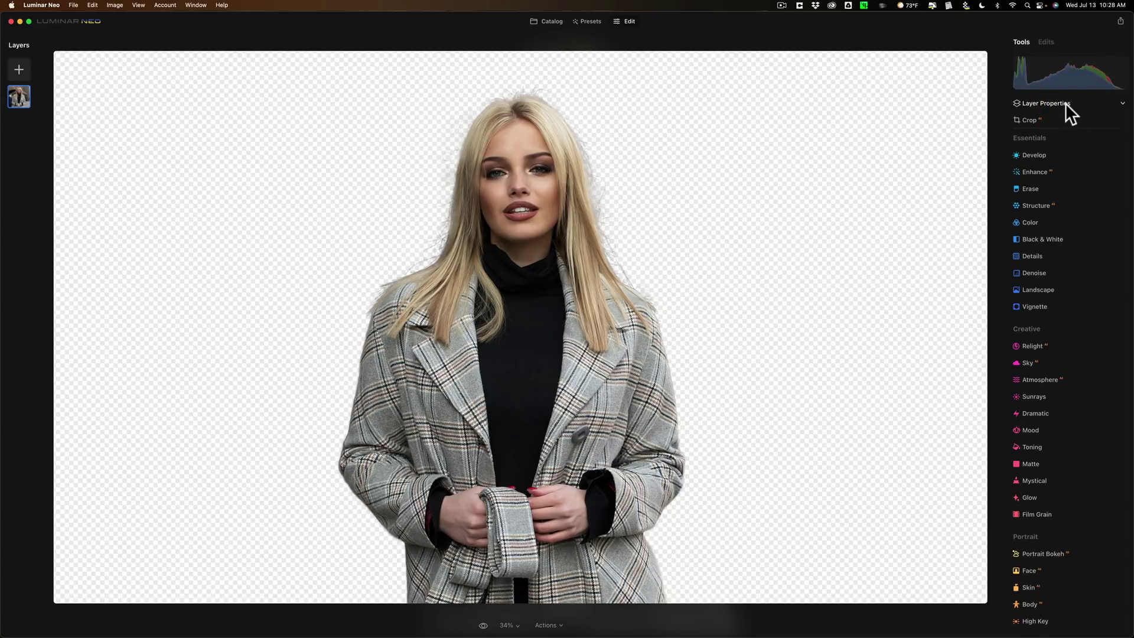
# Step: View the composite of the woman against the snowy river scene at full size and return to the catalog
pyautogui.click(557, 19)
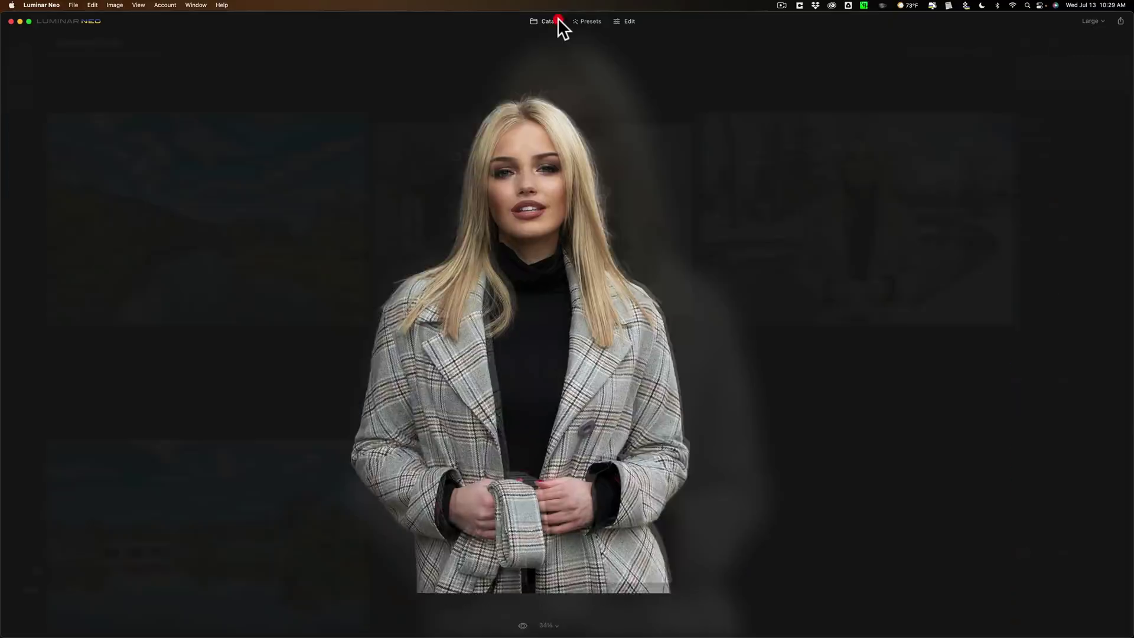
pyautogui.click(911, 183)
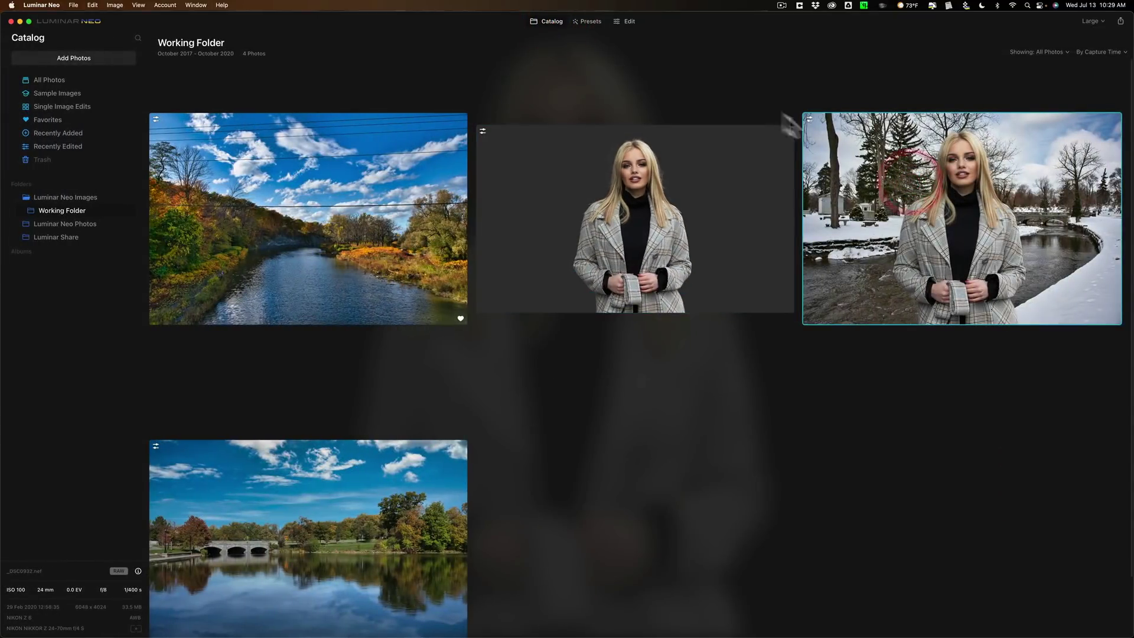
pyautogui.doubleClick(1031, 222)
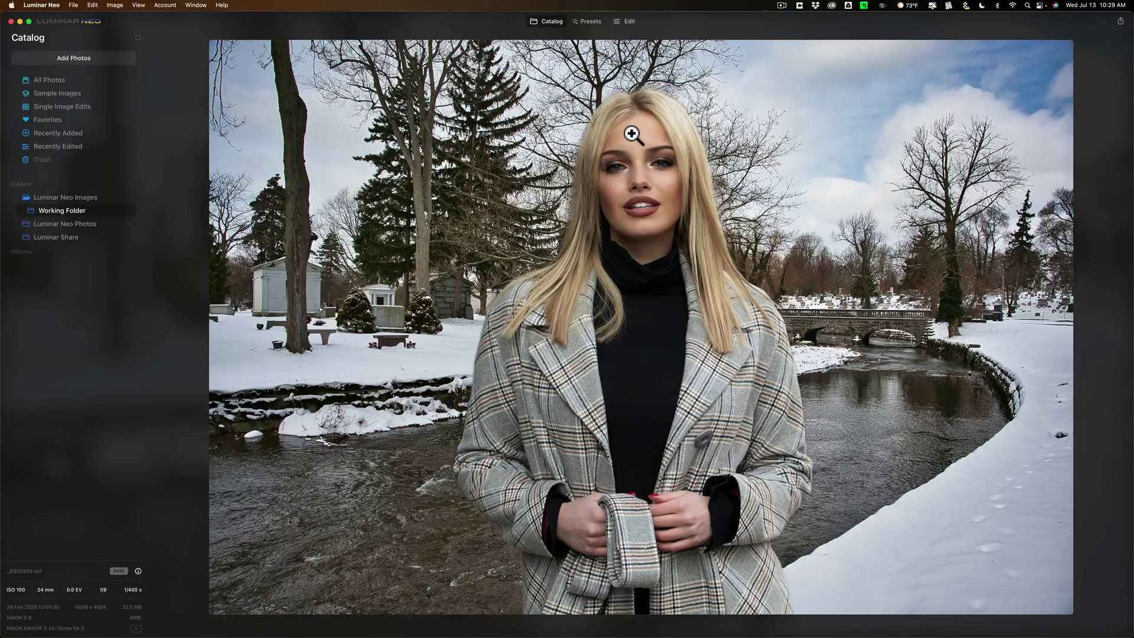
pyautogui.click(544, 20)
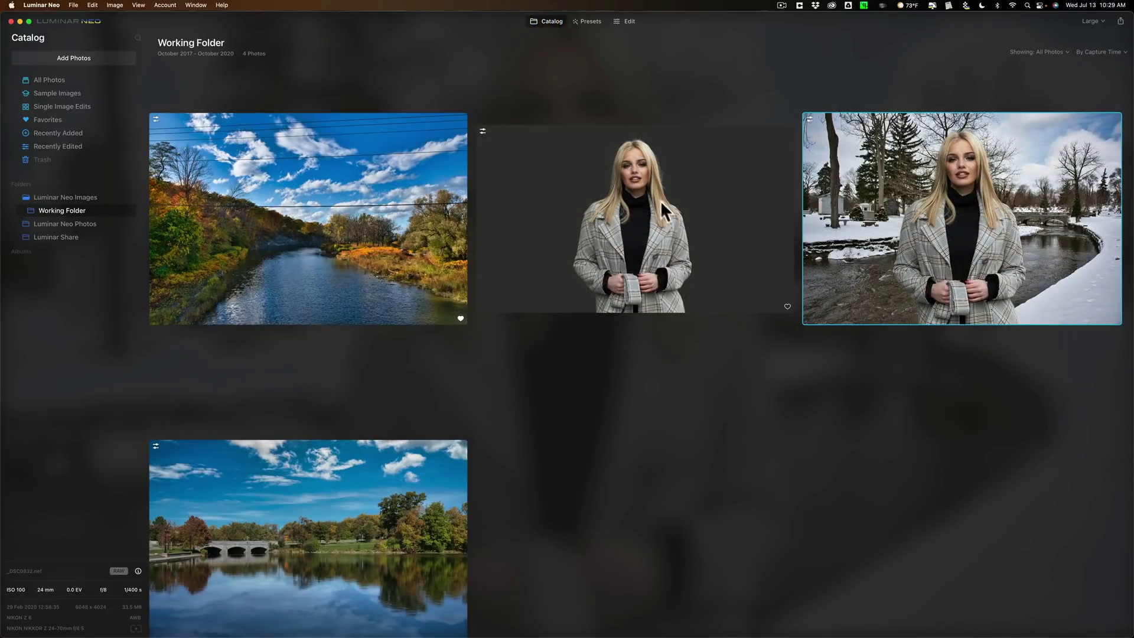
# Step: Mark the cut-out portrait in the catalog as a favorite and set its flag back to Unmarked
pyautogui.click(780, 304)
pyautogui.rightClick(689, 137)
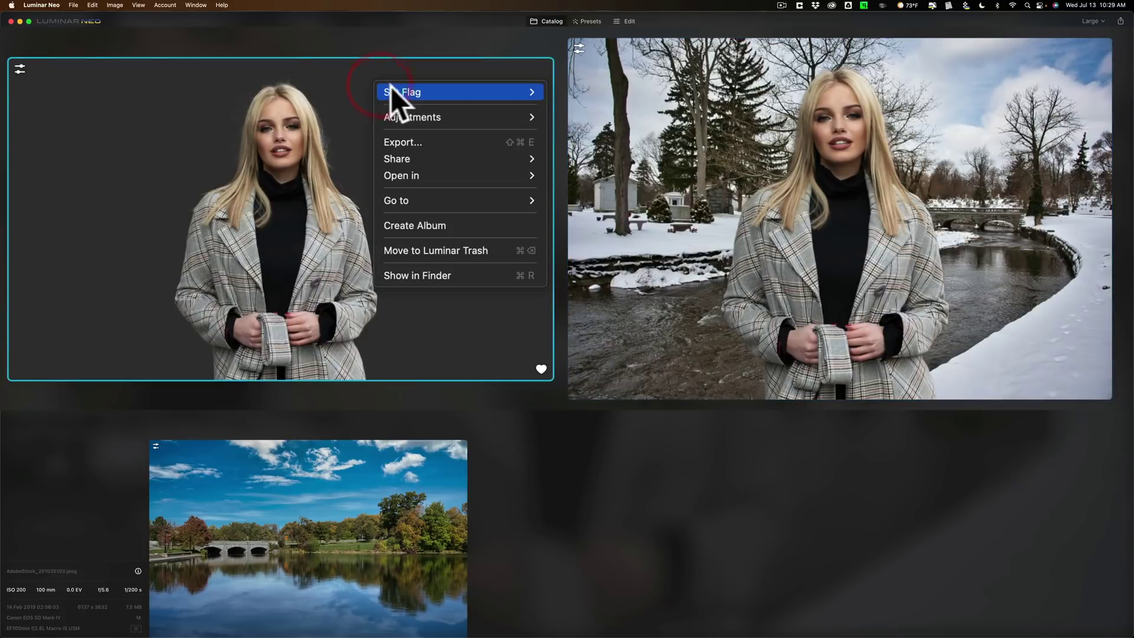
pyautogui.moveTo(763, 141)
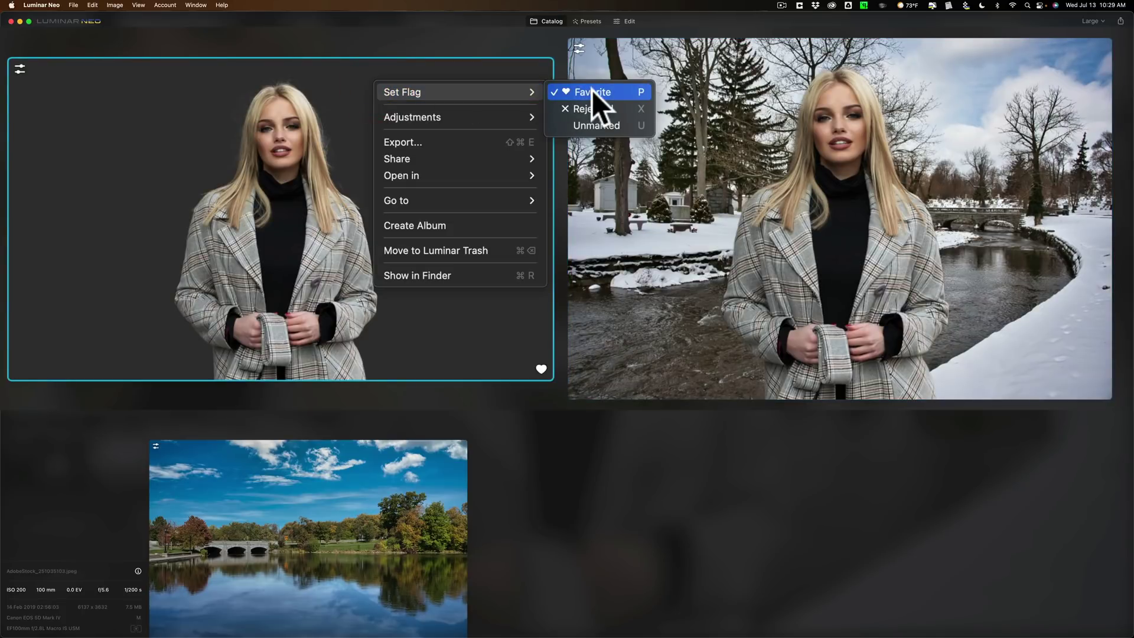
pyautogui.click(593, 125)
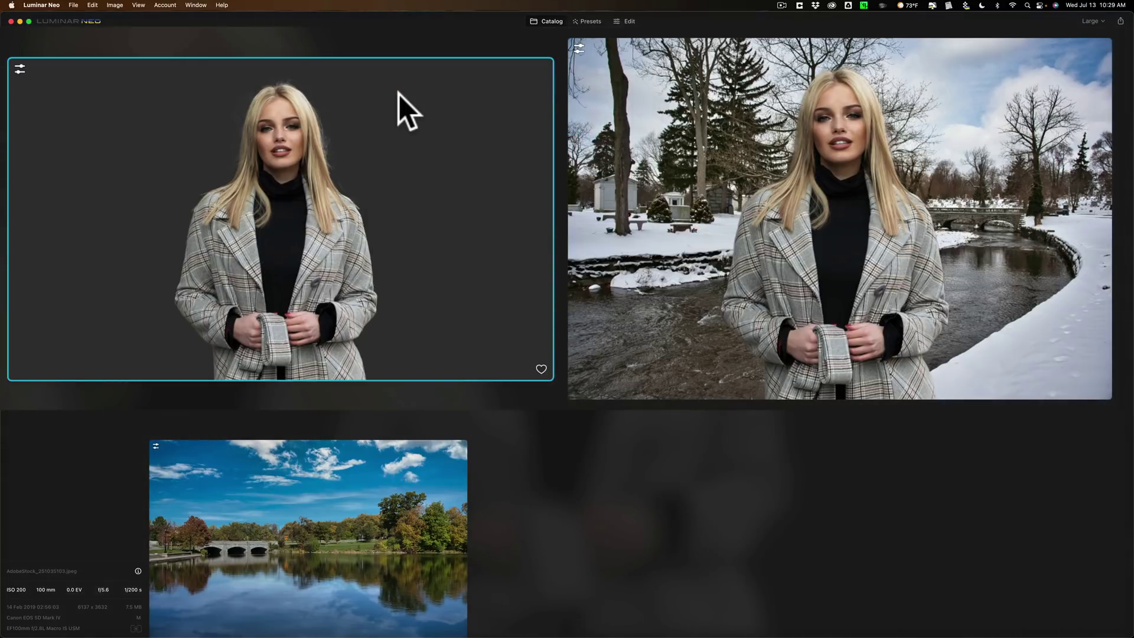
pyautogui.press('super+shift+l')
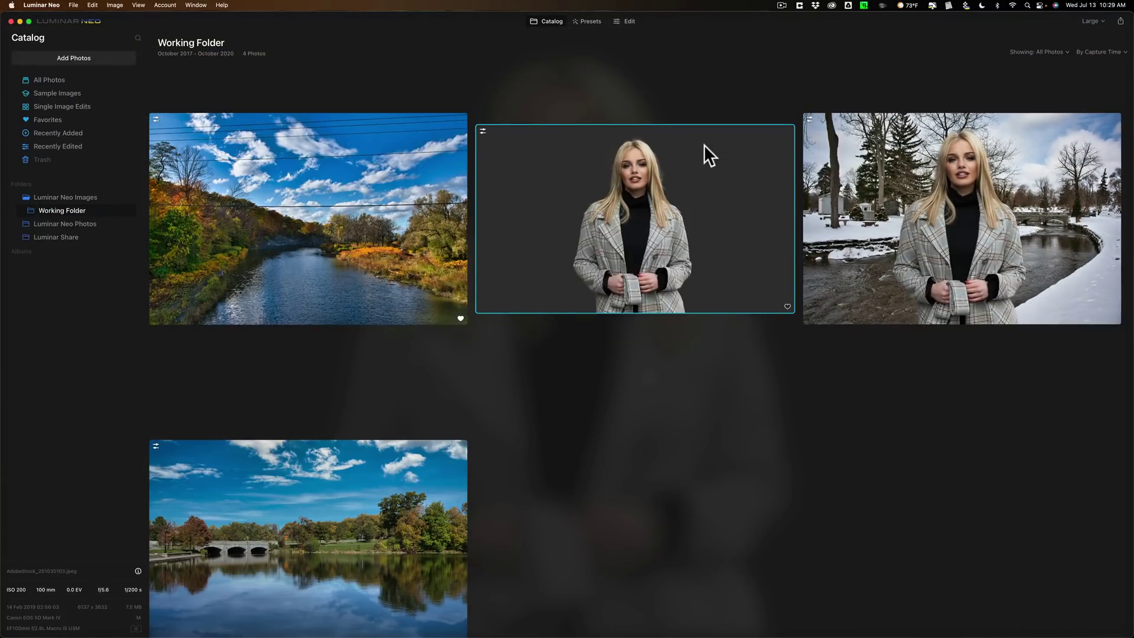